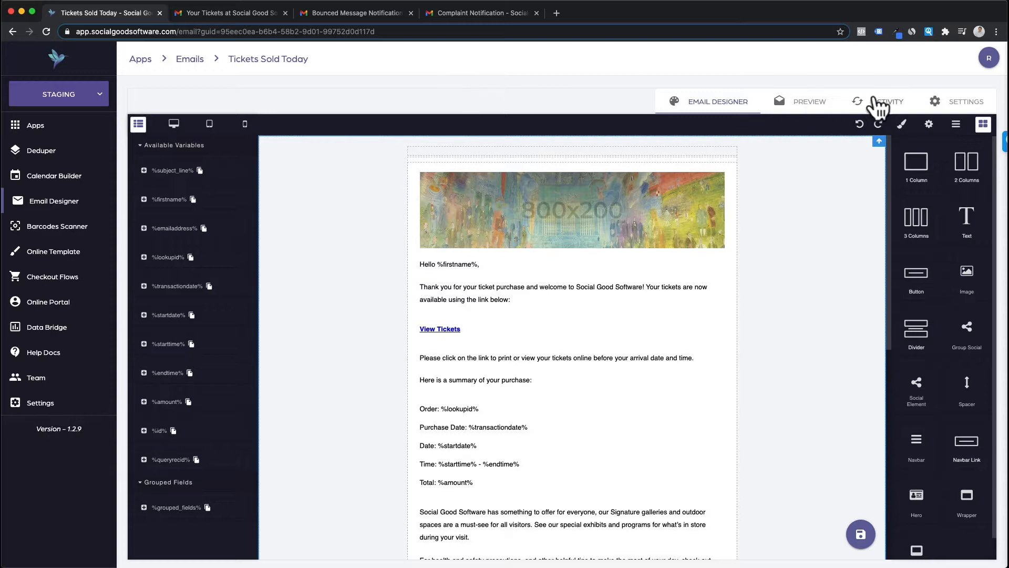
Step: Open the Tickets Sold Today SETTINGS and highlight the Reply To and From Address values
left_click(945, 98)
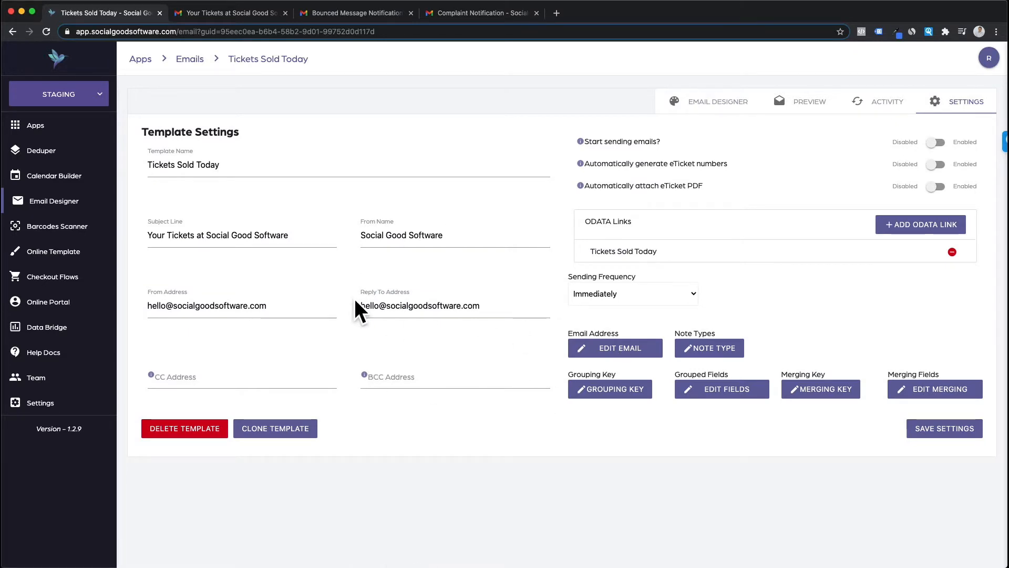
left_click(507, 315)
left_click_drag(480, 306, 338, 309)
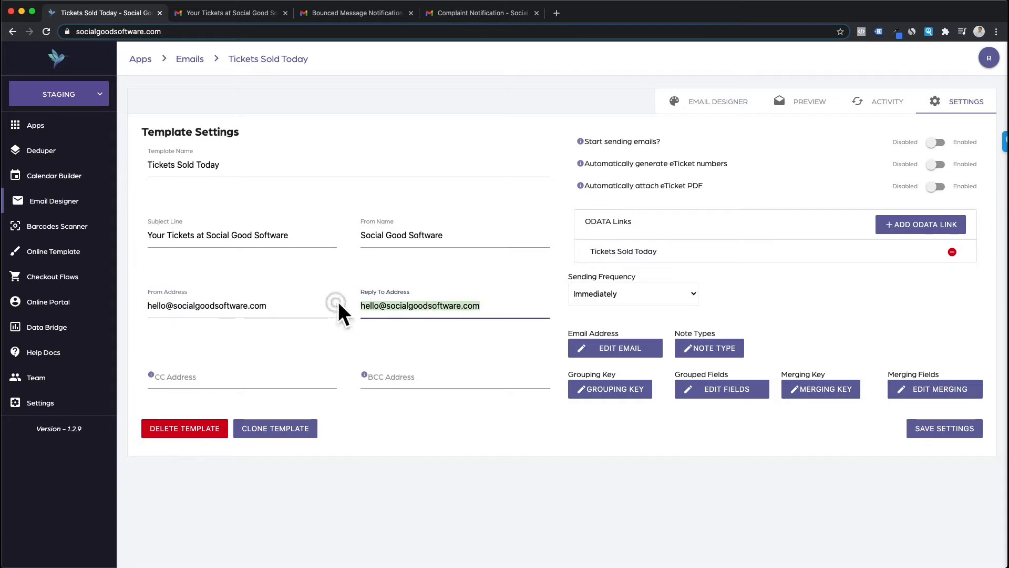
left_click(486, 443)
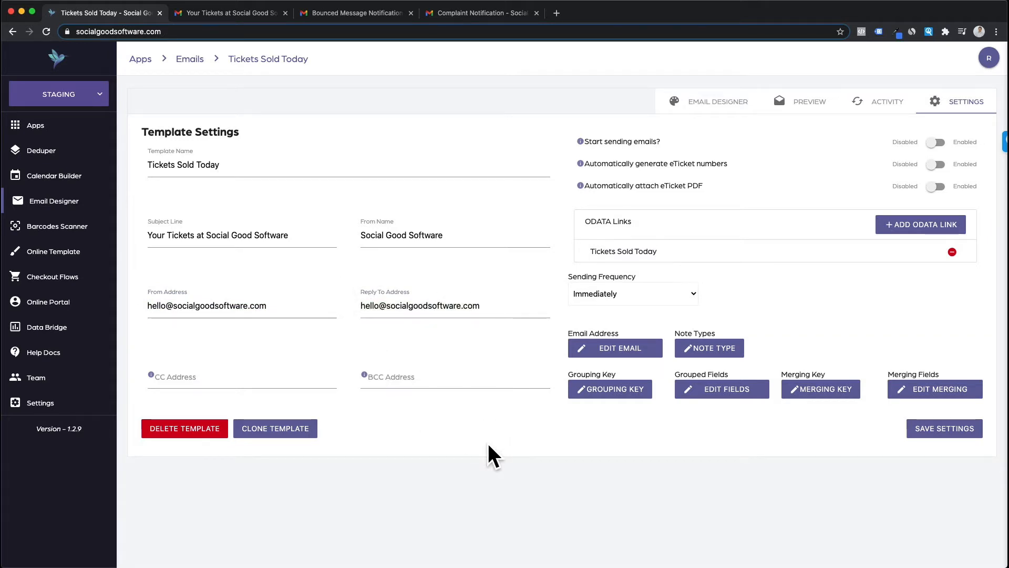
left_click_drag(288, 304, 143, 304)
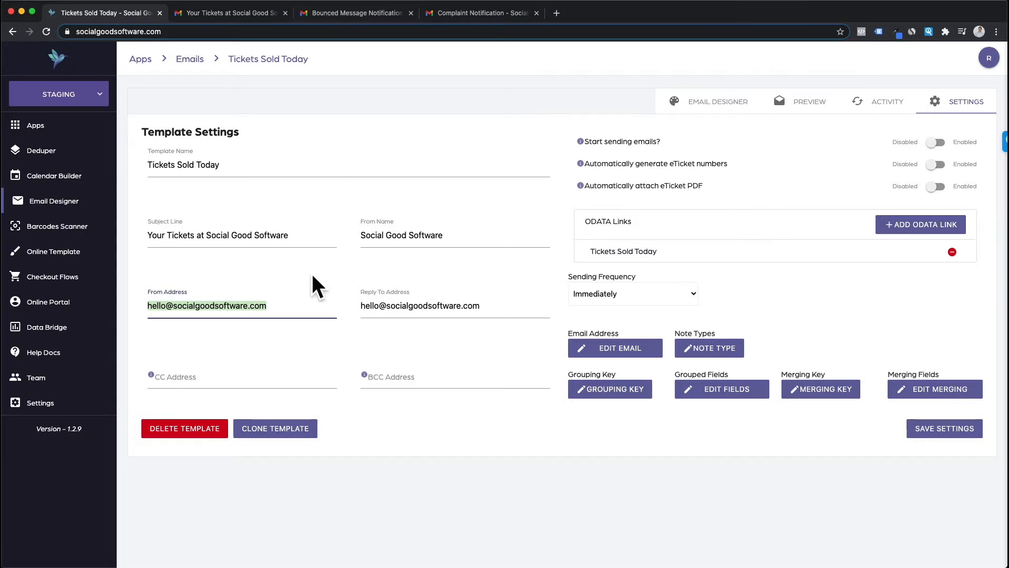
Step: In the Bounced Message Notification, copy the sender address and compare it with the template settings
left_click(342, 11)
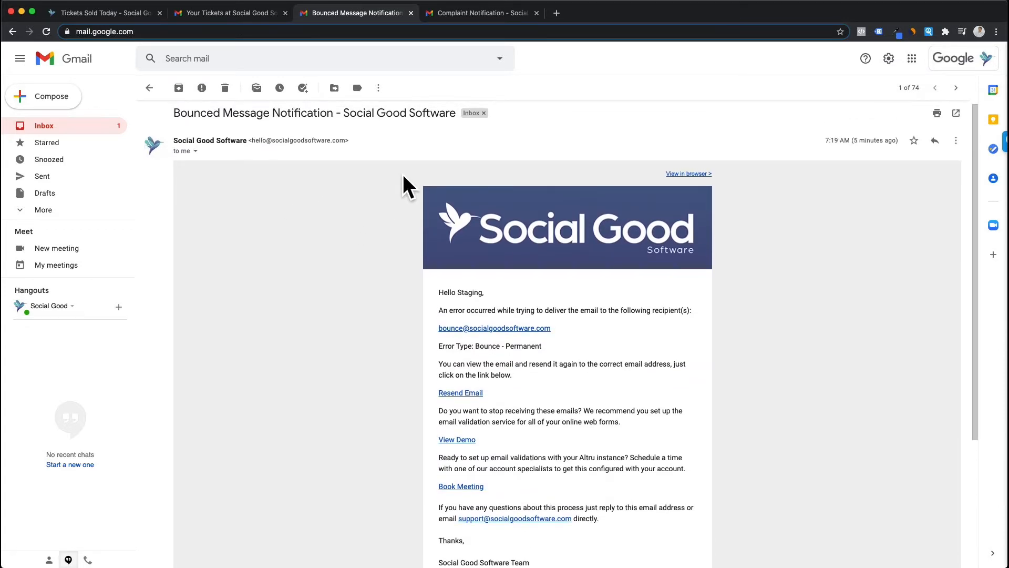
left_click_drag(344, 143, 253, 143)
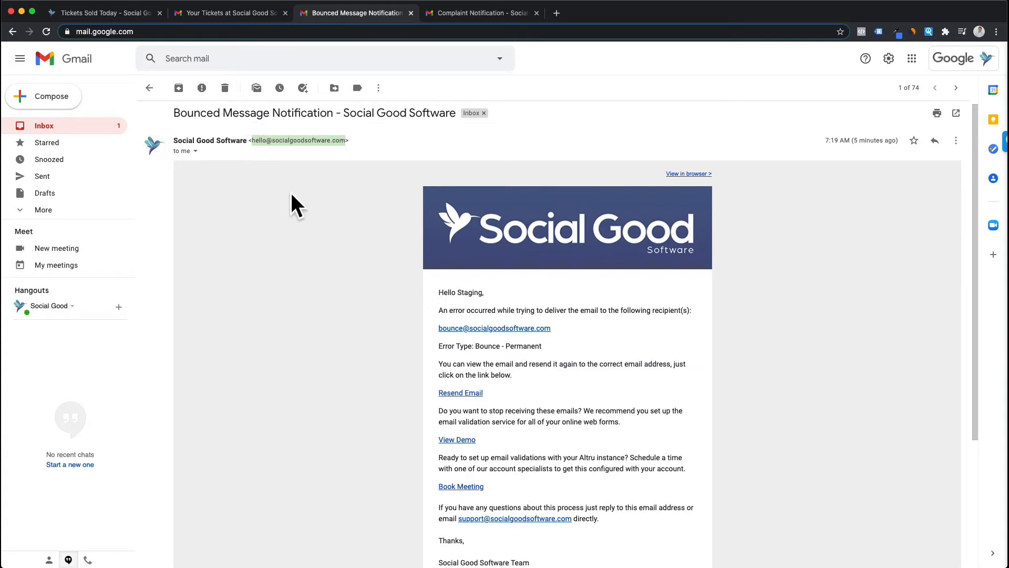
right_click(283, 141)
left_click(310, 162)
left_click(121, 14)
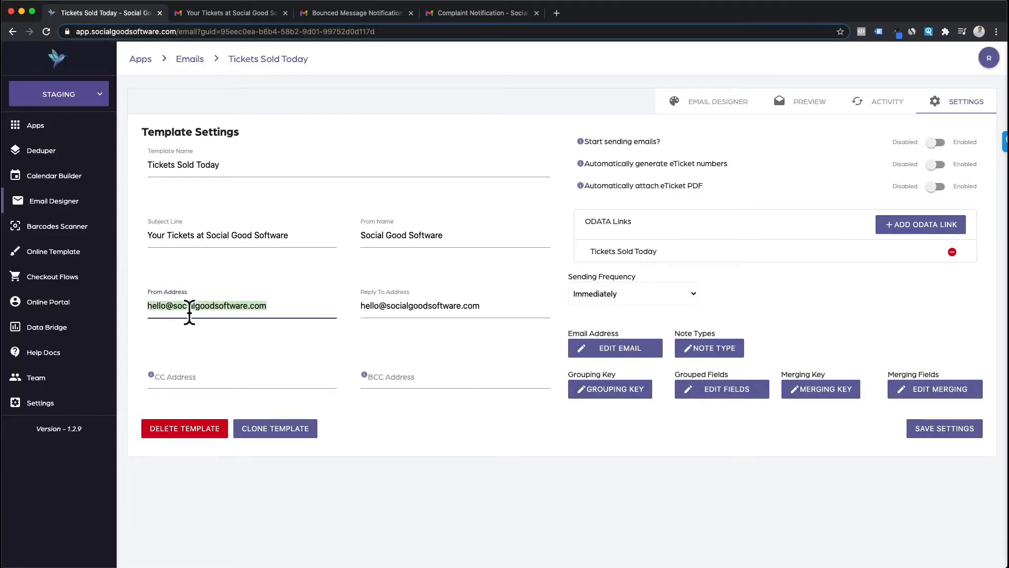
left_click(357, 12)
Step: Highlight the delivery error sentence and the 'Bounce - Permanent' error type
scroll(457, 291, "down", 1)
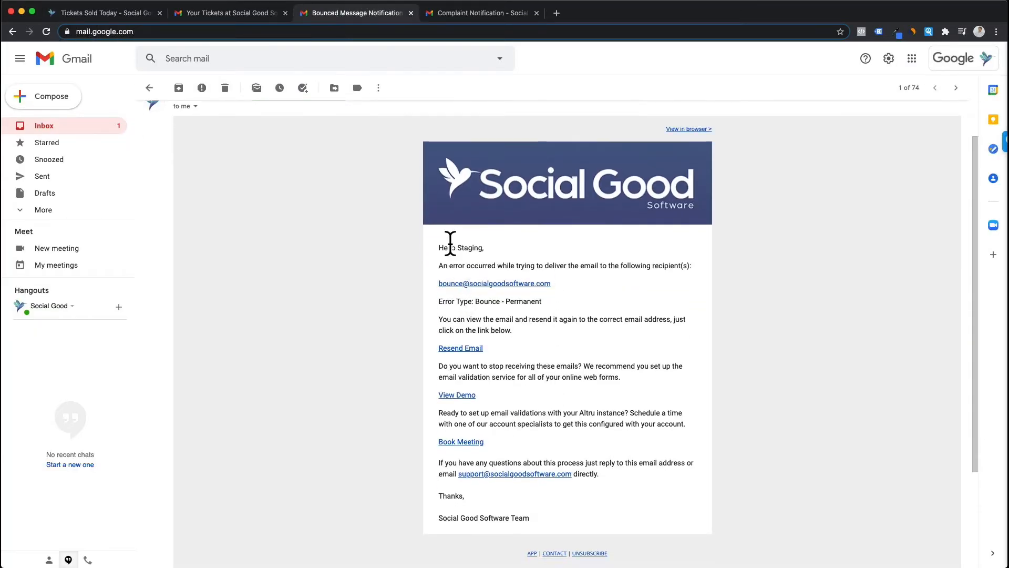
left_click_drag(439, 247, 507, 248)
left_click_drag(440, 266, 686, 266)
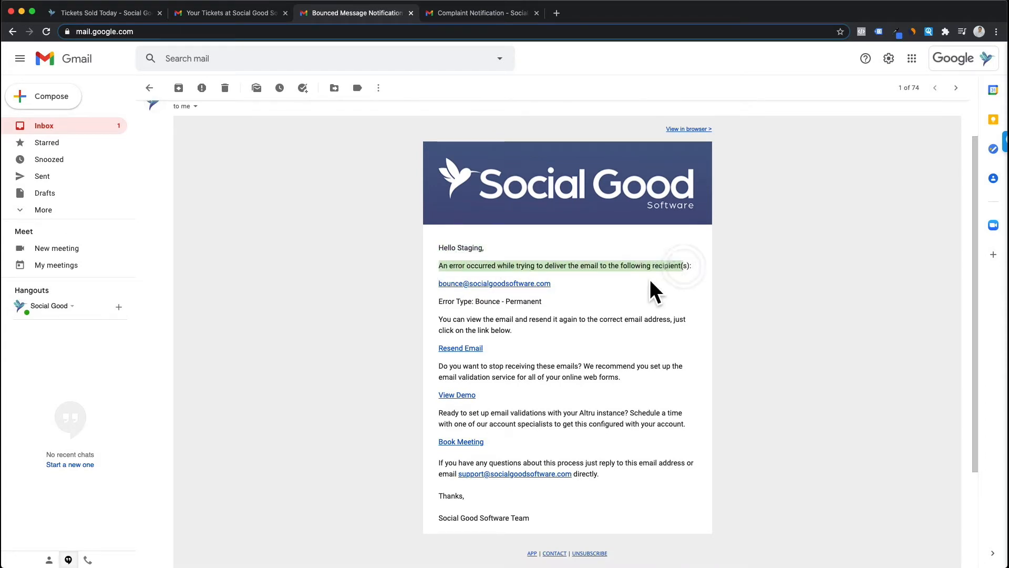
scroll(649, 279, "down", 1)
scroll(482, 293, "down", 1)
left_click_drag(440, 256, 553, 258)
double_click(482, 257)
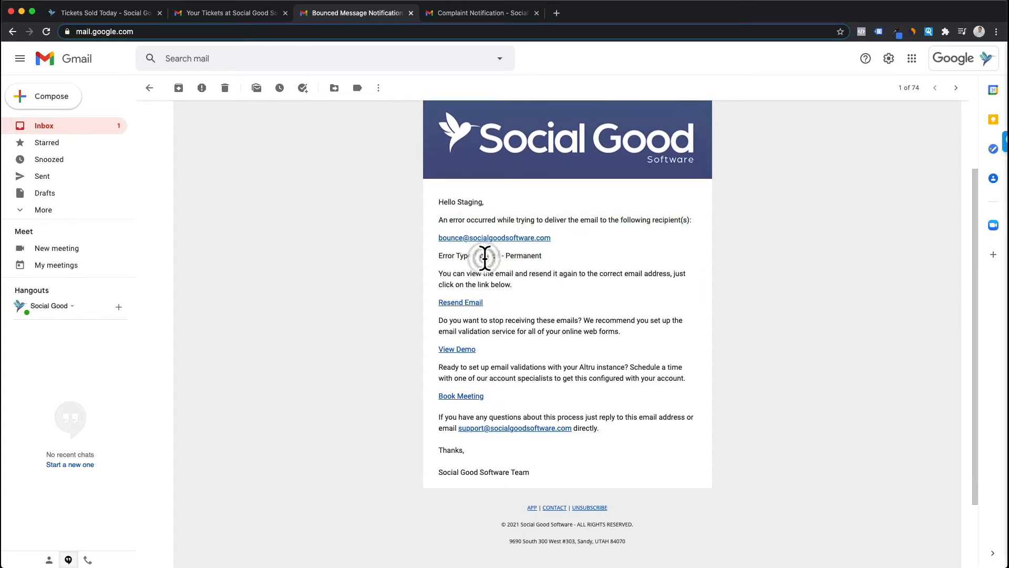
double_click(526, 256)
Step: Read through the bounce notice, including the meeting-booking paragraph, then follow its Resend Email link
scroll(516, 295, "up", 2)
scroll(518, 298, "up", 1)
scroll(518, 298, "down", 2)
scroll(518, 297, "up", 2)
scroll(518, 298, "down", 2)
scroll(519, 300, "down", 1)
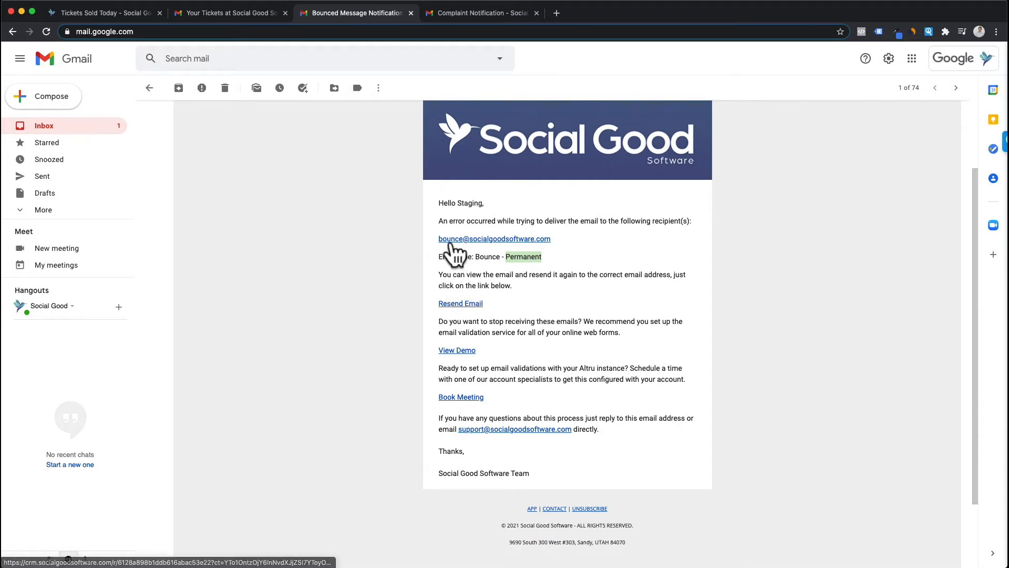
scroll(499, 351, "down", 1)
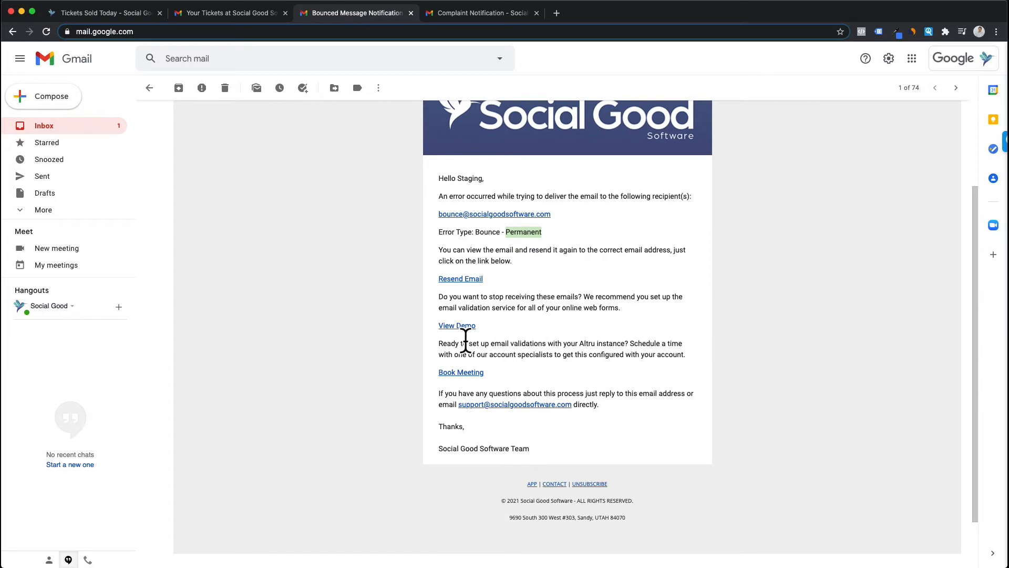
left_click_drag(438, 342, 537, 378)
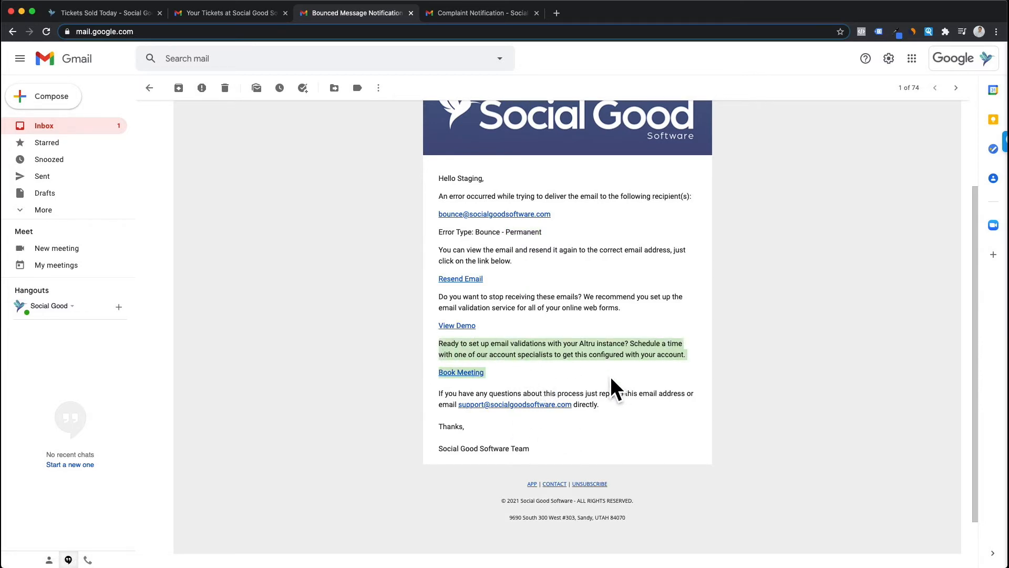
scroll(610, 376, "up", 3)
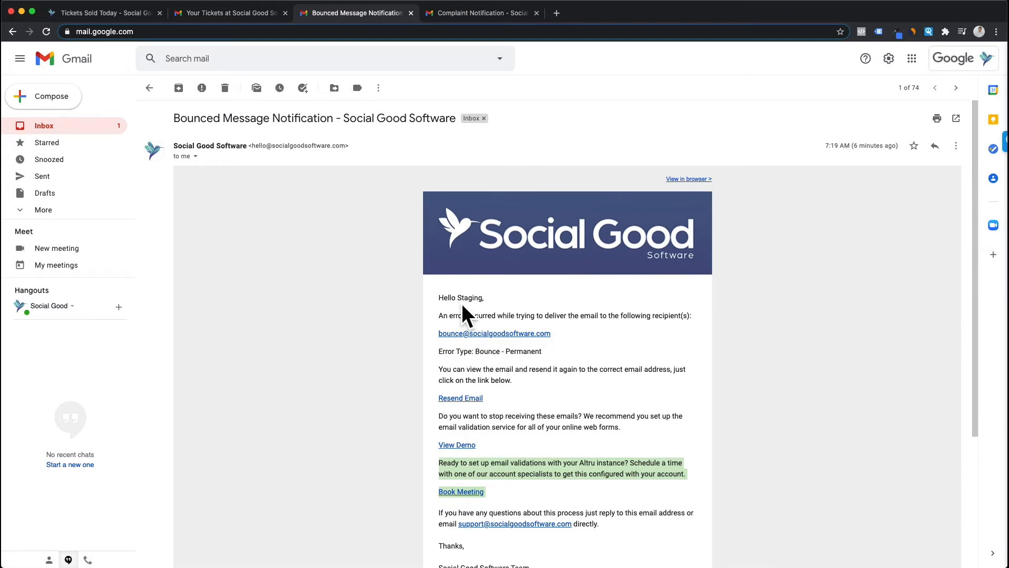
left_click(615, 388)
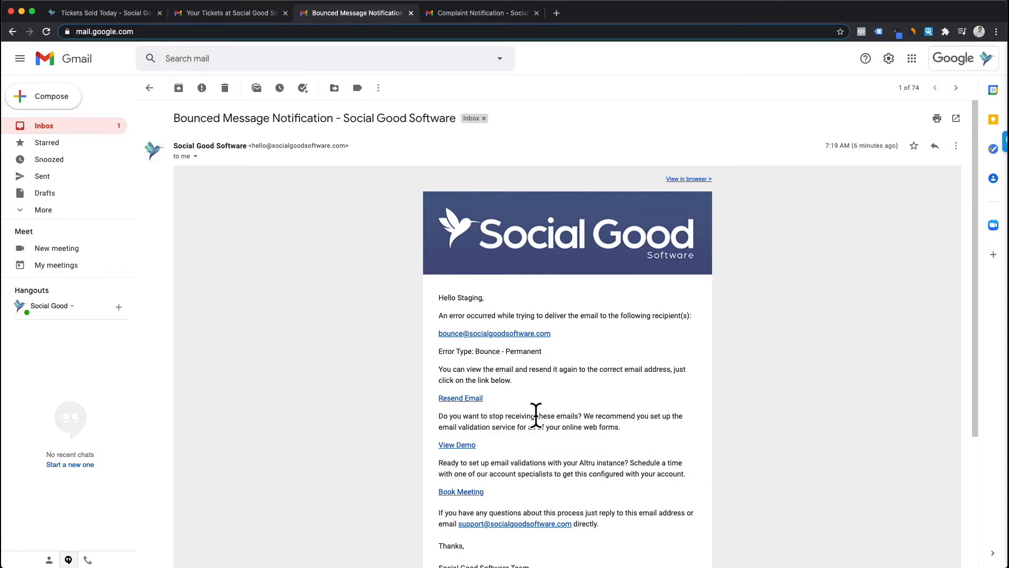
left_click(457, 399)
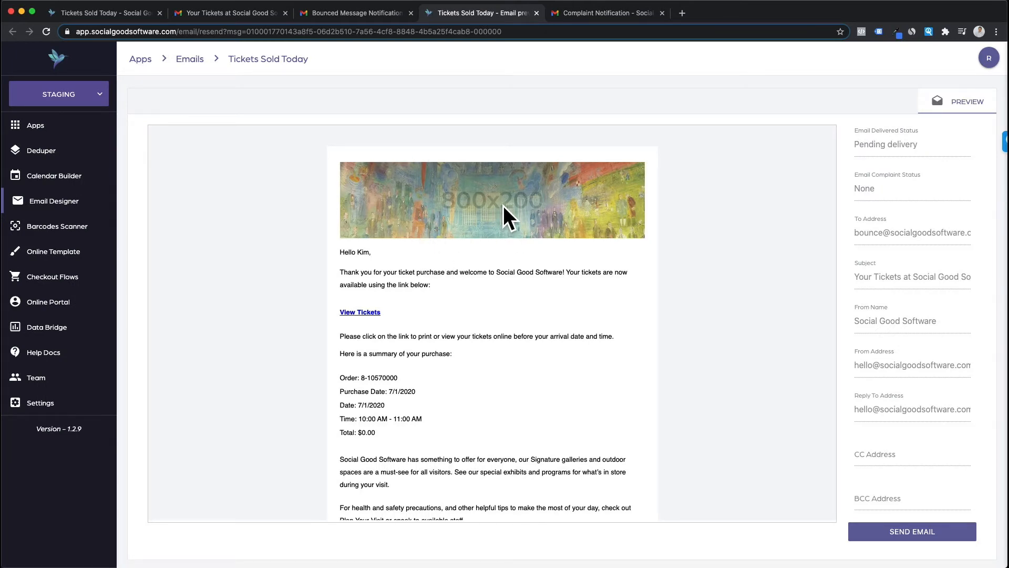
Step: Review the resend preview's details panel, noting its Pending delivery status
left_click(939, 131)
left_click(923, 134)
left_click(894, 132)
left_click(925, 136)
left_click_drag(921, 146, 926, 173)
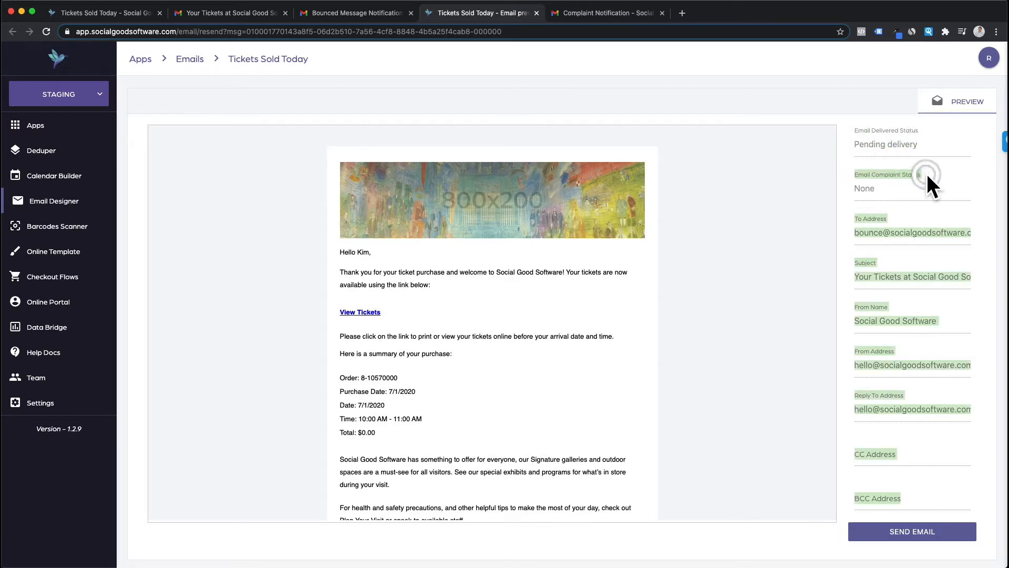
left_click(926, 175)
scroll(882, 184, "down", 1)
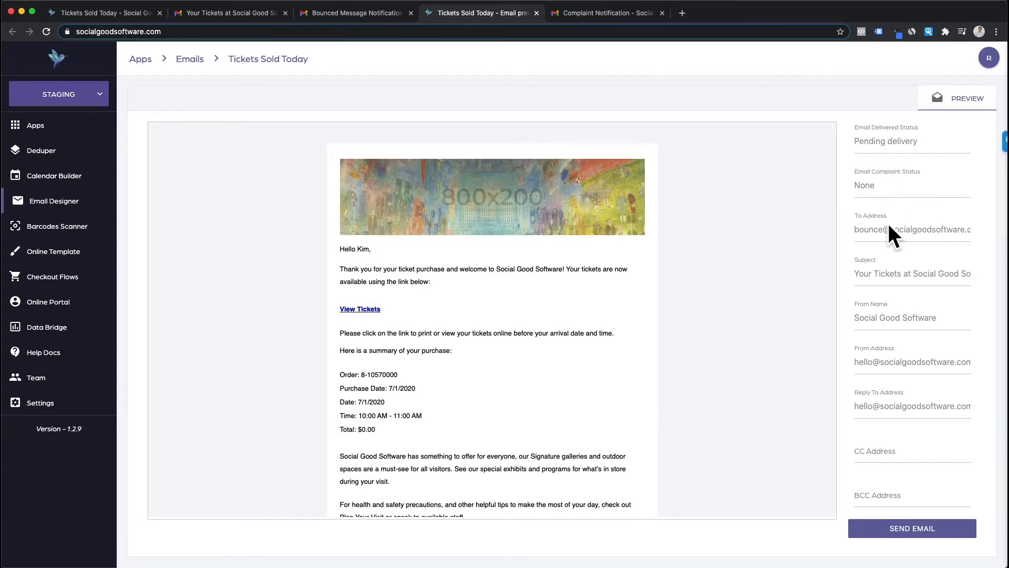
scroll(566, 430, "down", 5)
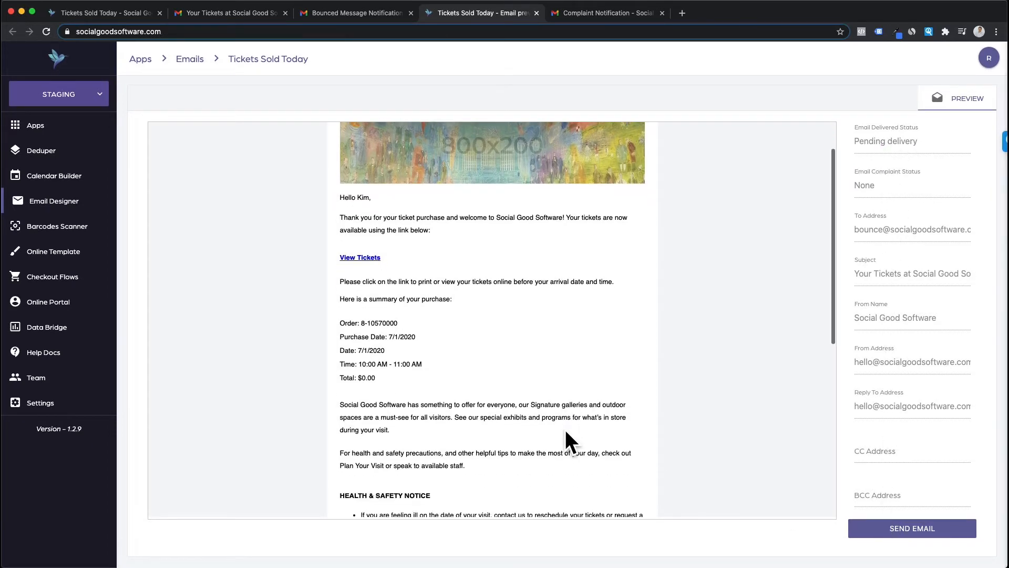
scroll(565, 429, "down", 10)
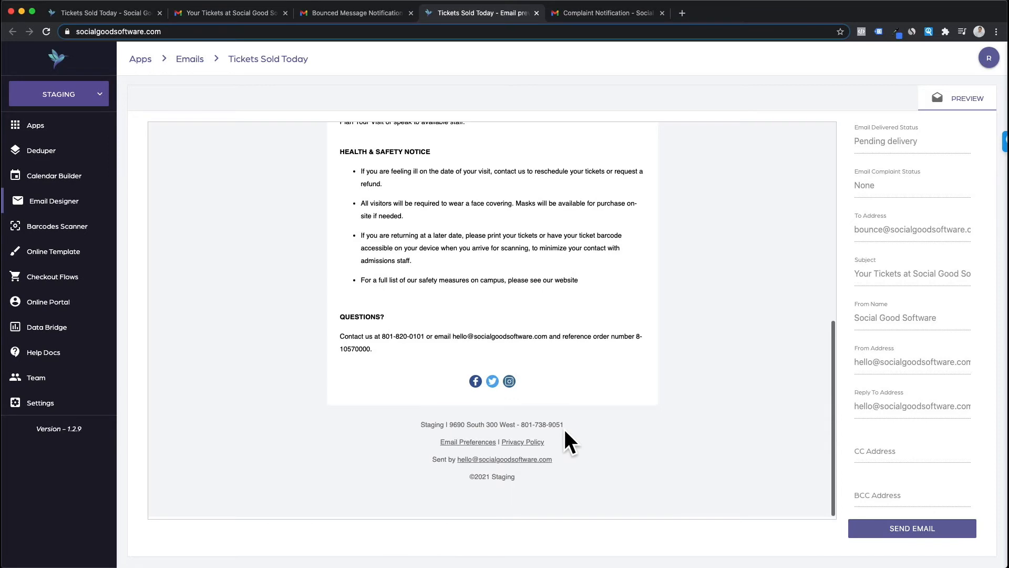
scroll(565, 432, "up", 15)
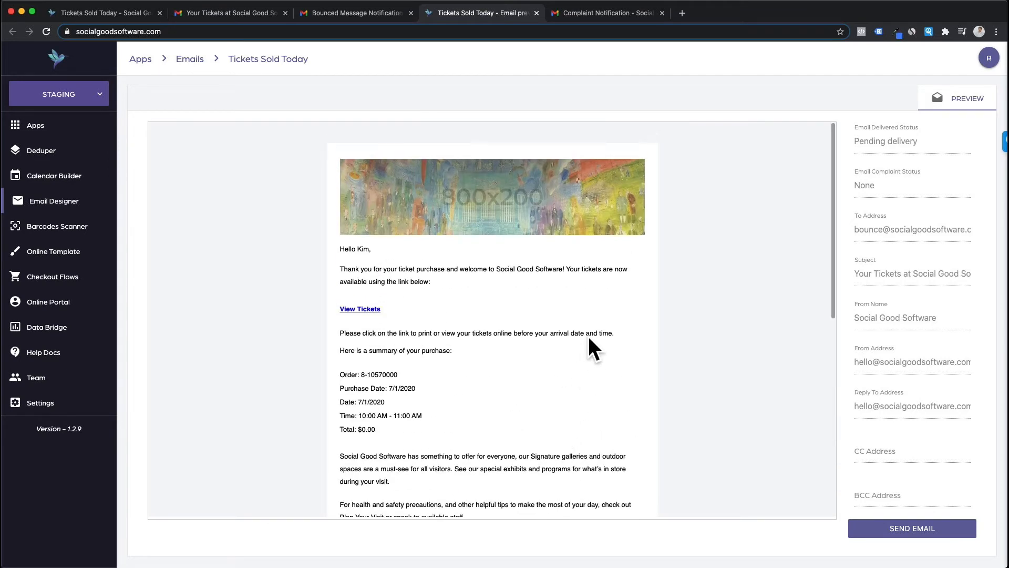
Step: Resend the email with 'bounce' in the To Address replaced by the corrected recipient name
left_click(911, 529)
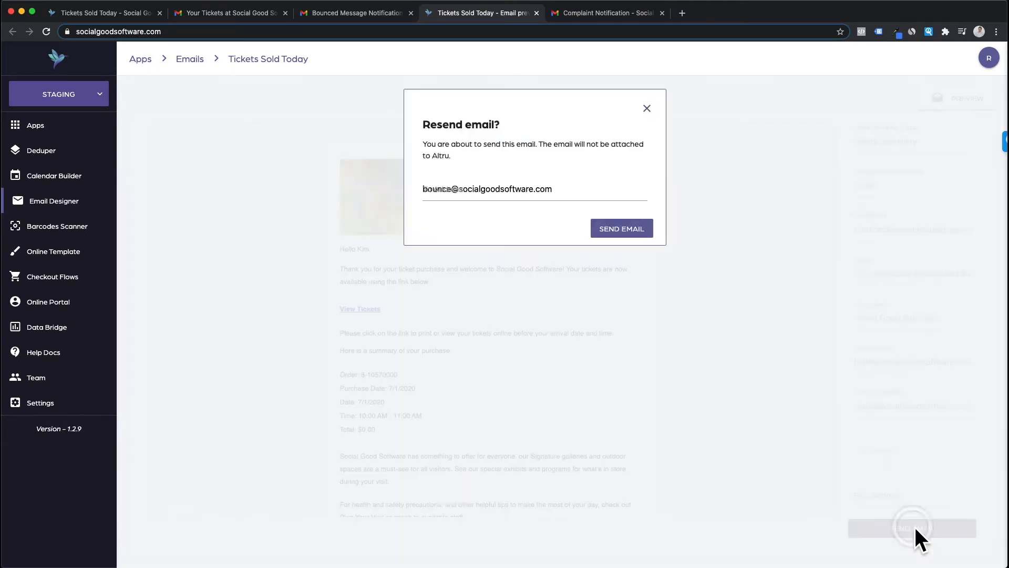
double_click(433, 190)
key("BackSpace")
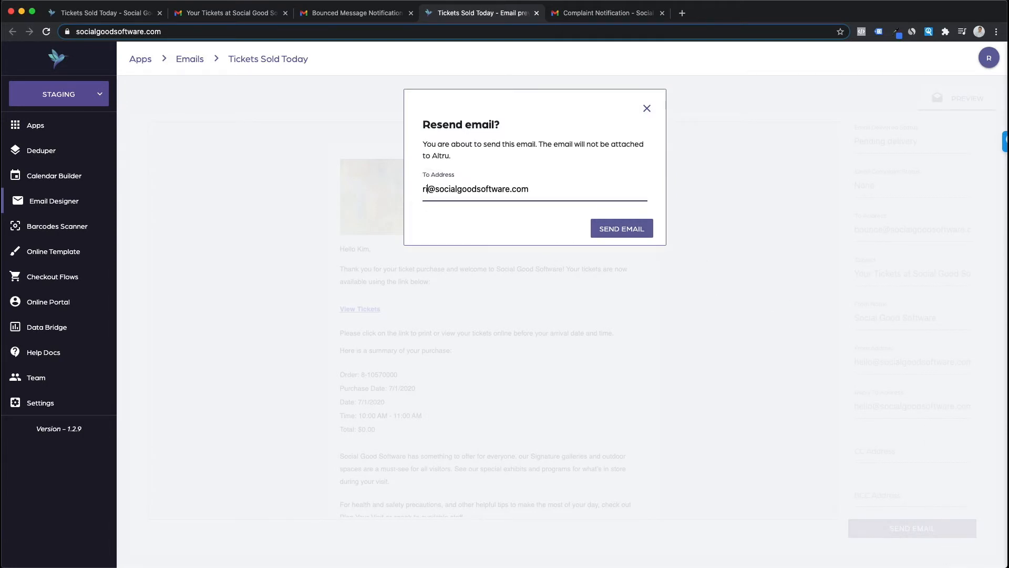
left_click(645, 227)
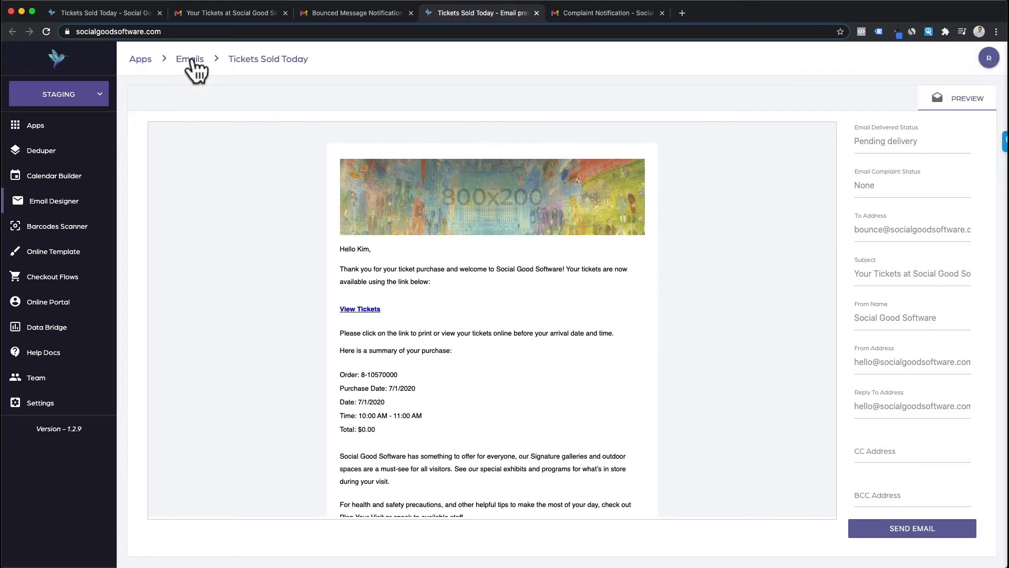
Step: Open the template's ACTIVITY log and check the recipient of the latest Email Sent entry
left_click(267, 62)
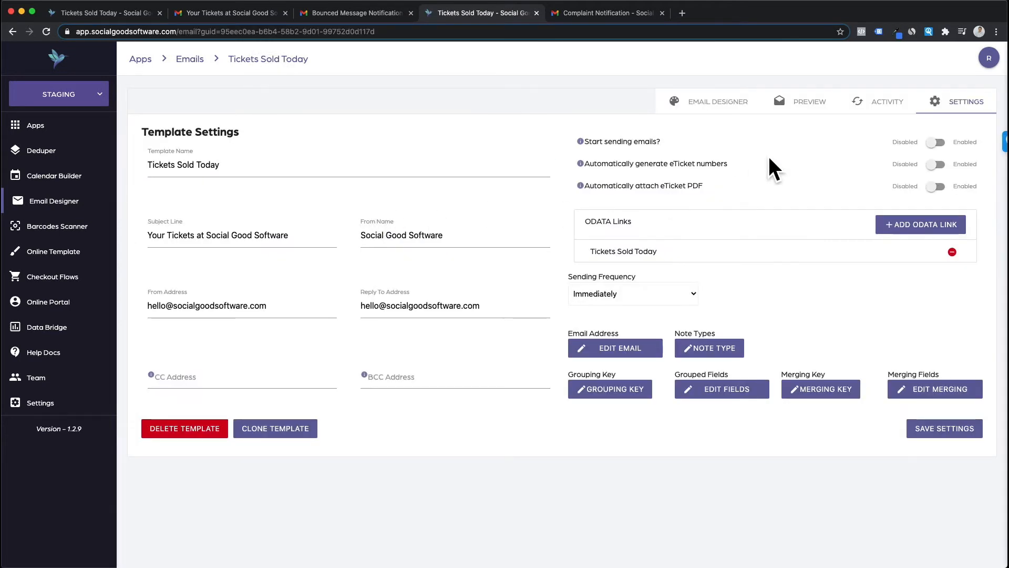
left_click(872, 104)
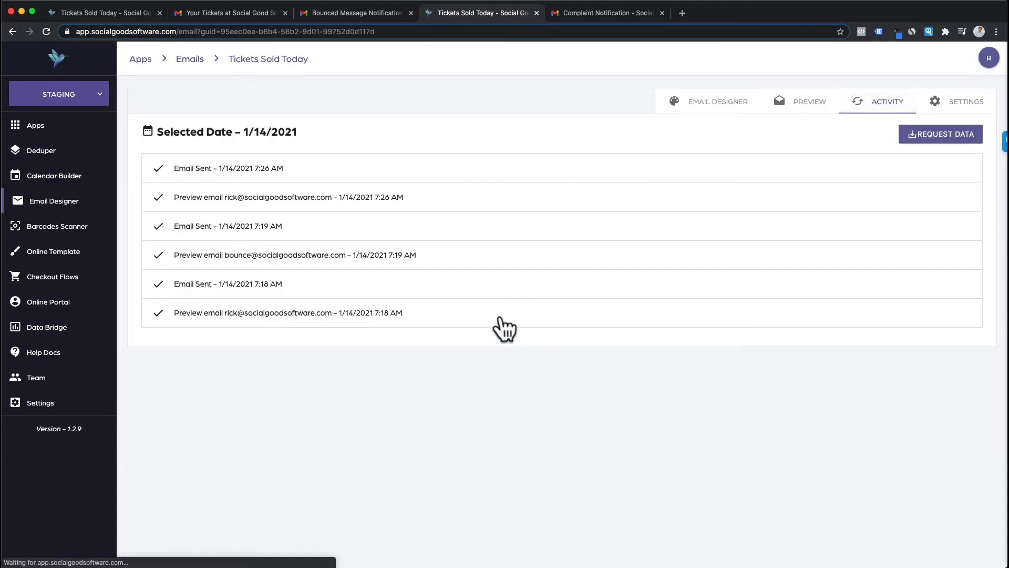
left_click(292, 175)
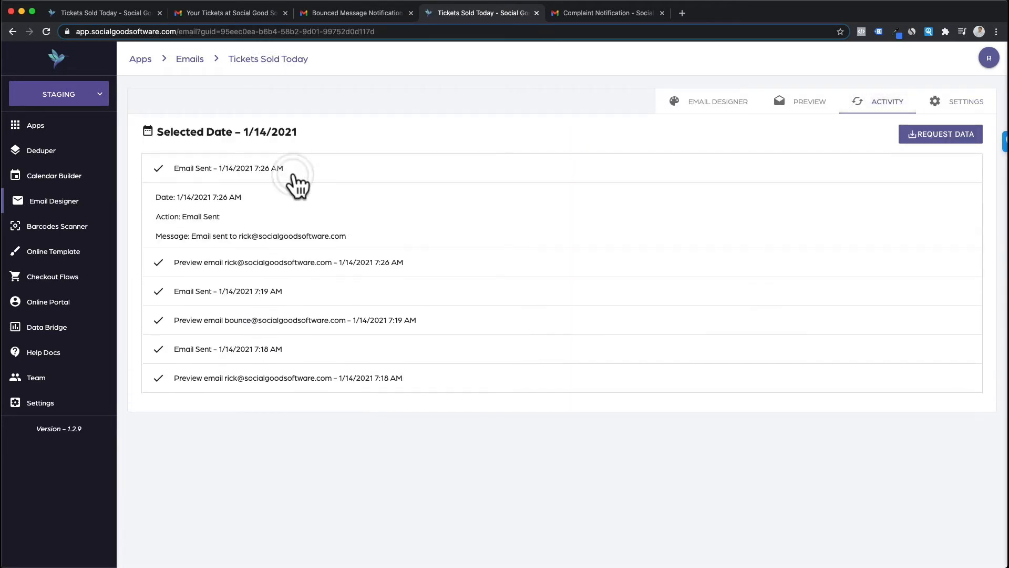
left_click_drag(240, 234, 393, 240)
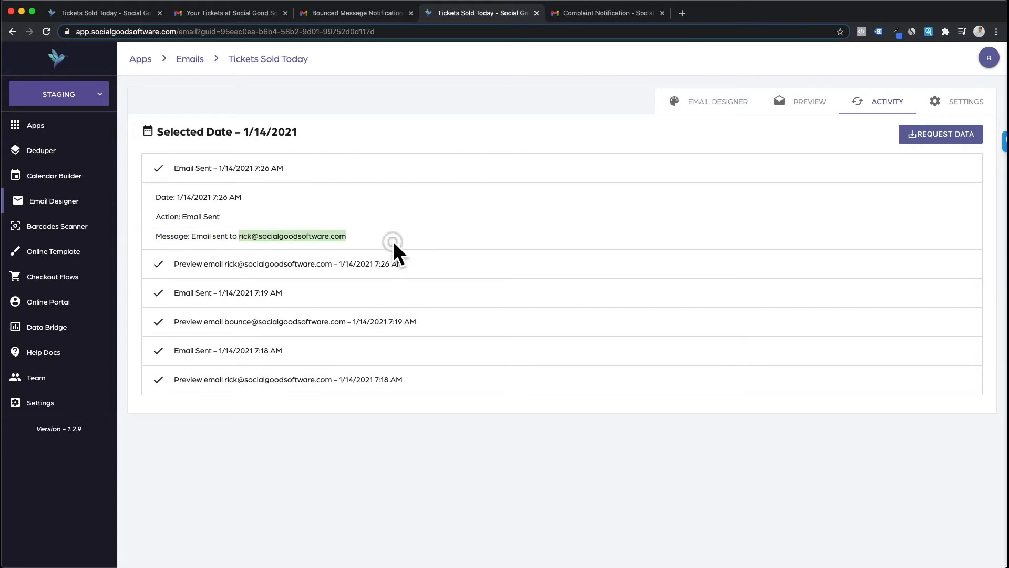
left_click(271, 179)
Step: Expand the latest Preview email entry and choose RESEND EMAIL for it
left_click(250, 200)
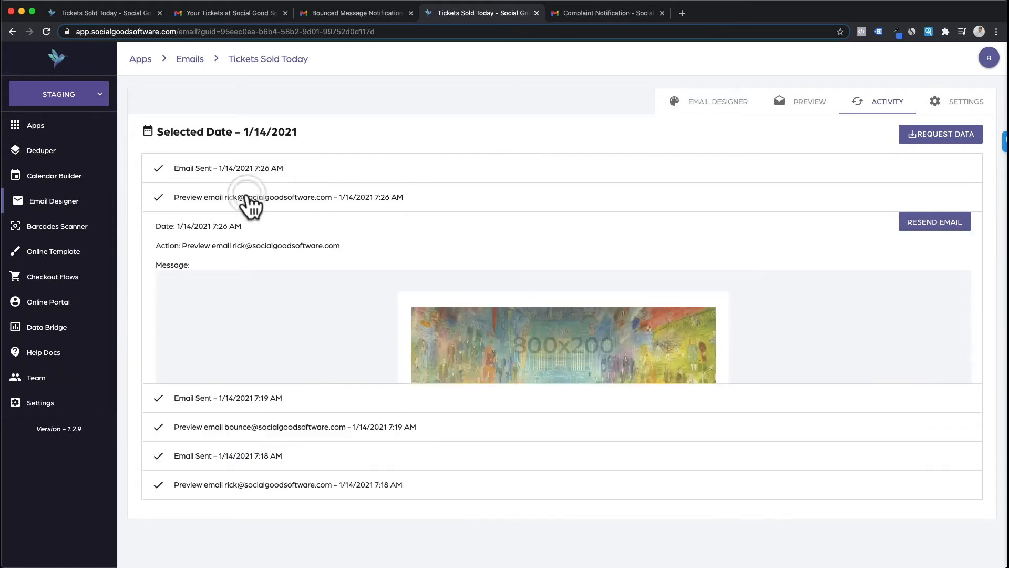
scroll(518, 307, "down", 10)
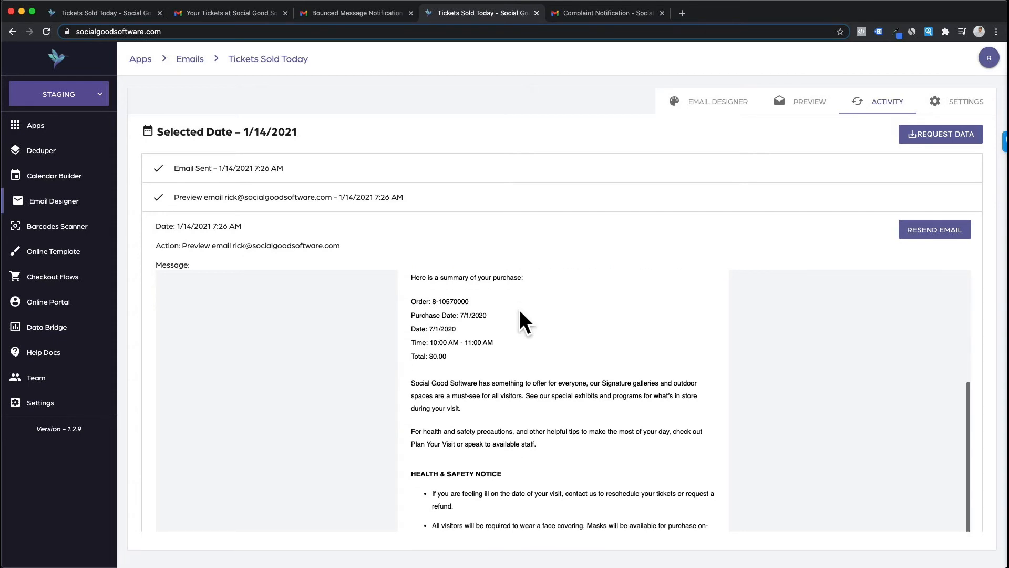
scroll(519, 309, "down", 2)
scroll(520, 309, "up", 15)
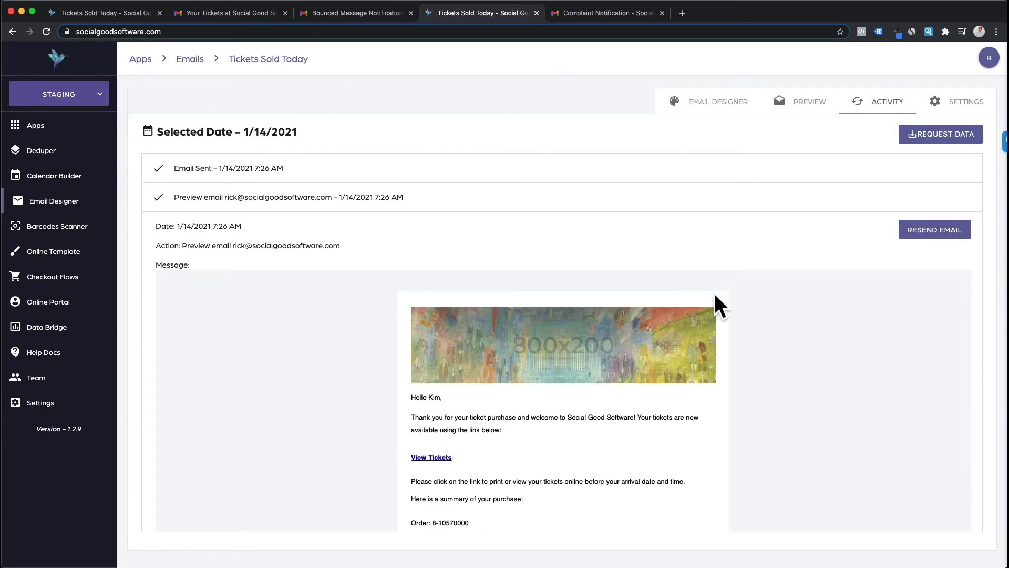
left_click(925, 236)
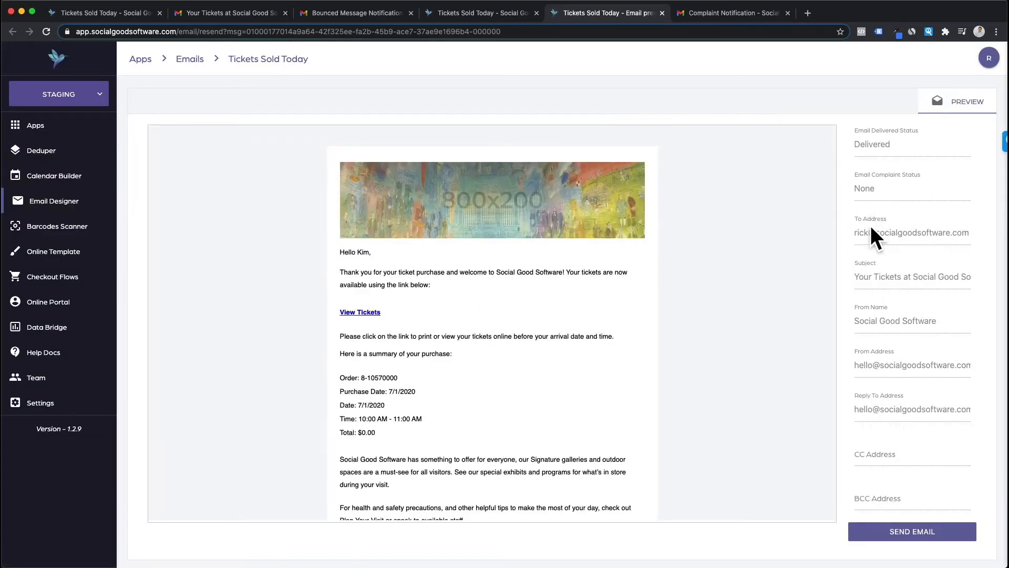
left_click_drag(910, 144, 852, 114)
left_click(878, 148)
left_click_drag(852, 169, 866, 195)
left_click(868, 195)
Step: Close the Bounced Message Notification and highlight the Complaint Notification subject
left_click(922, 533)
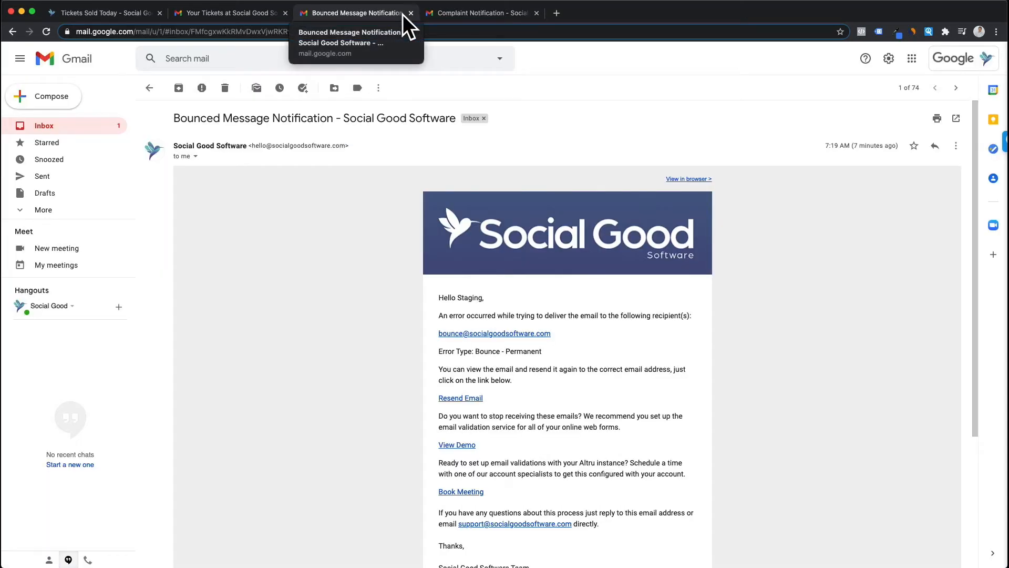
left_click(411, 13)
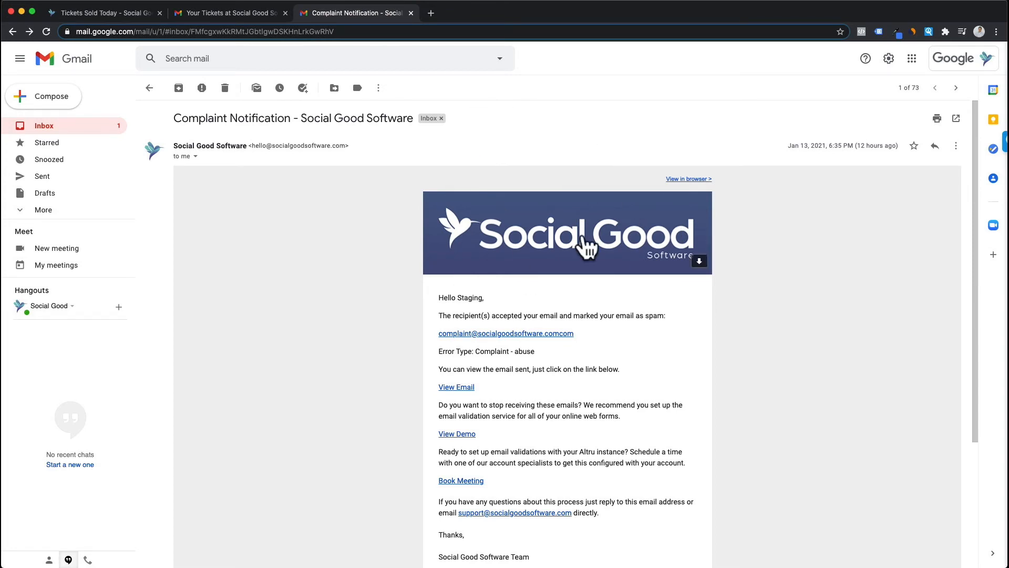
scroll(549, 241, "down", 2)
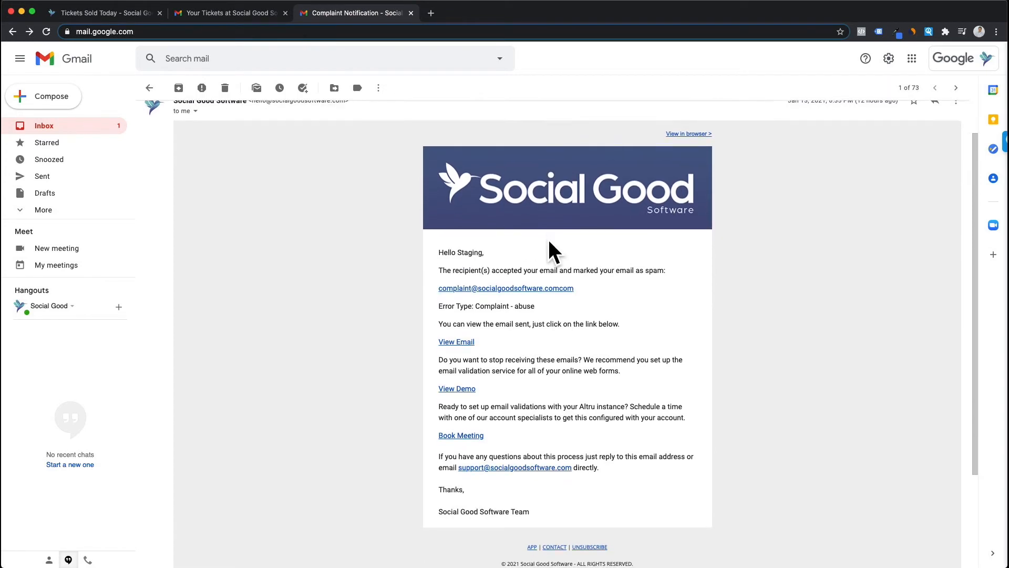
scroll(347, 168, "up", 2)
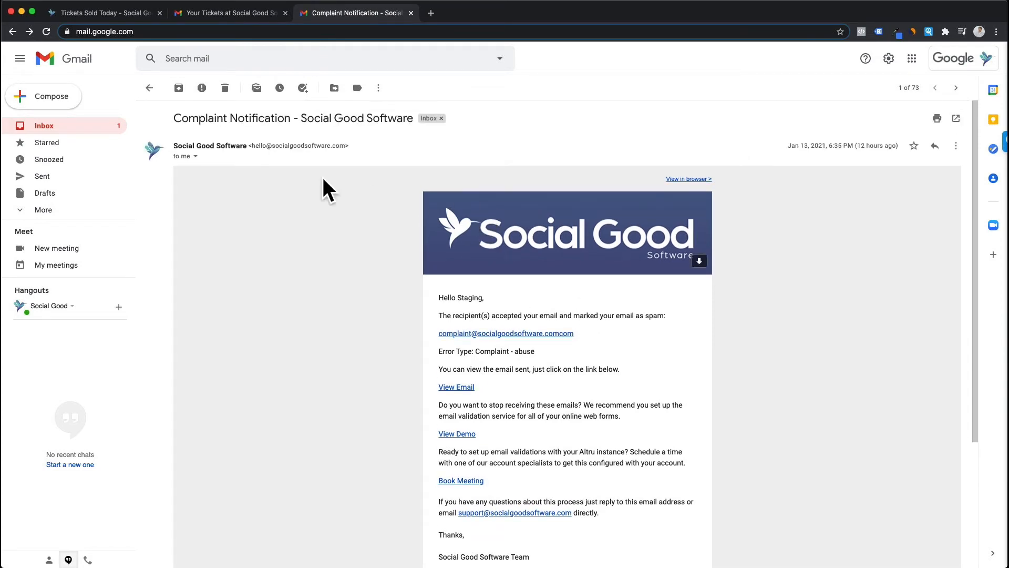
left_click_drag(175, 118, 321, 119)
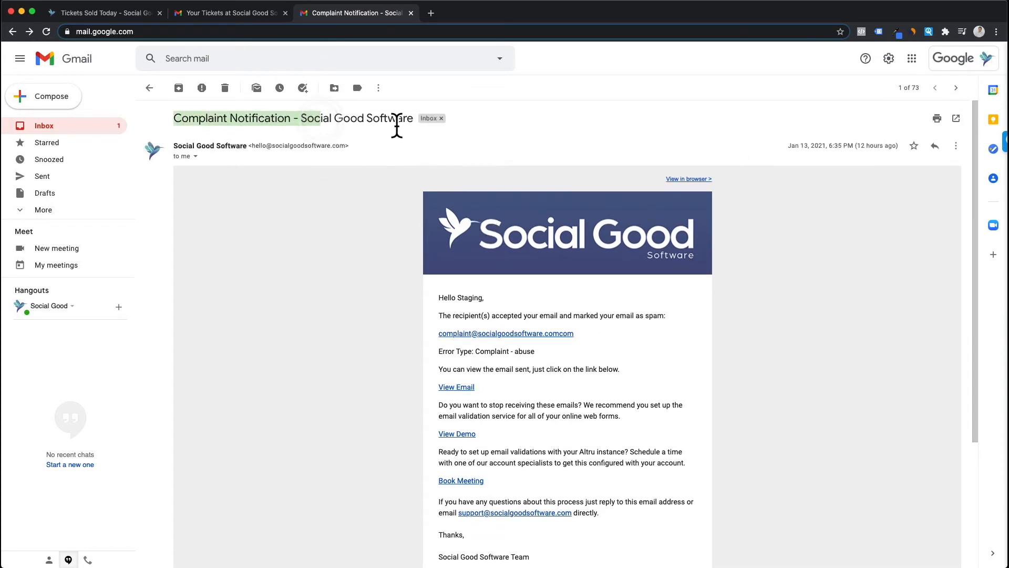
Step: Compare the complaint sender with the template's From Address, then return to the complaint
left_click(112, 14)
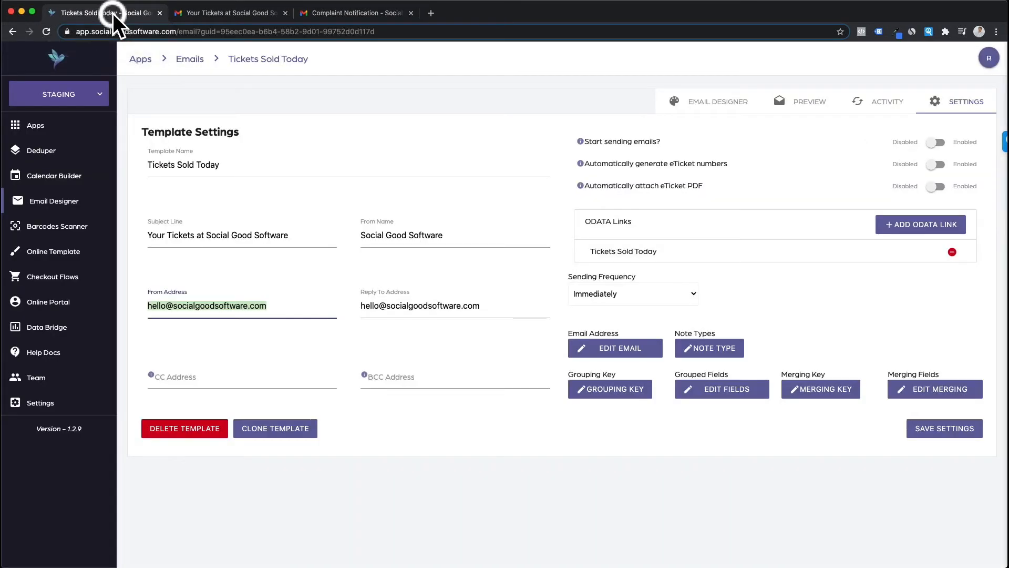
left_click_drag(149, 291, 187, 293)
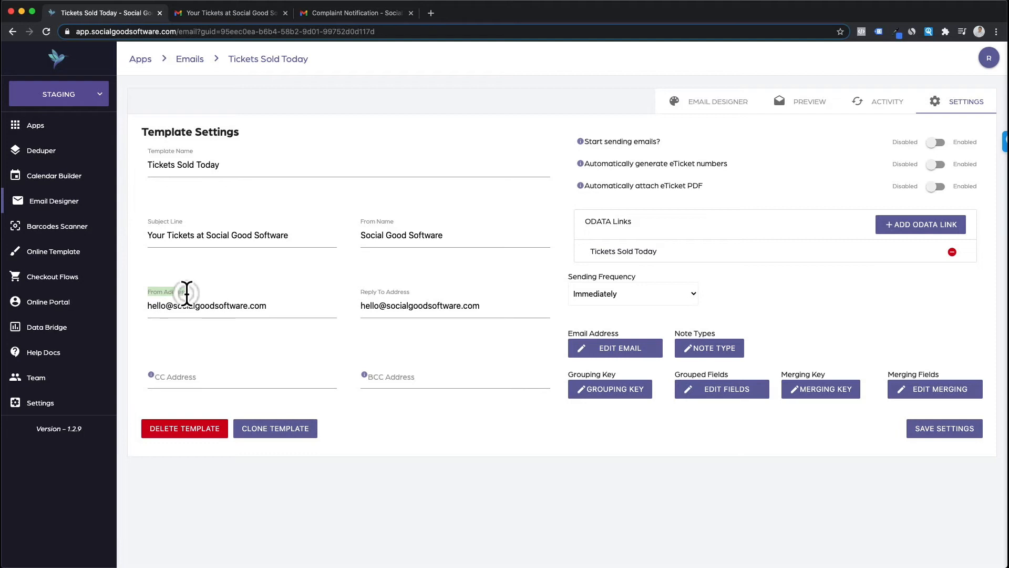
left_click(343, 12)
scroll(497, 271, "down", 1)
scroll(498, 271, "down", 1)
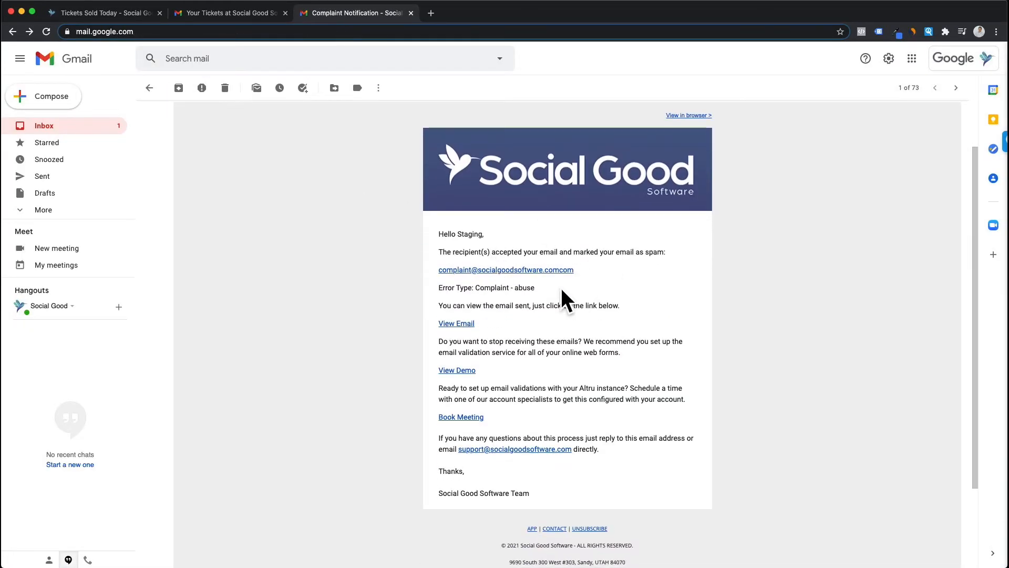
left_click_drag(436, 233, 503, 252)
double_click(465, 234)
left_click_drag(442, 253, 665, 255)
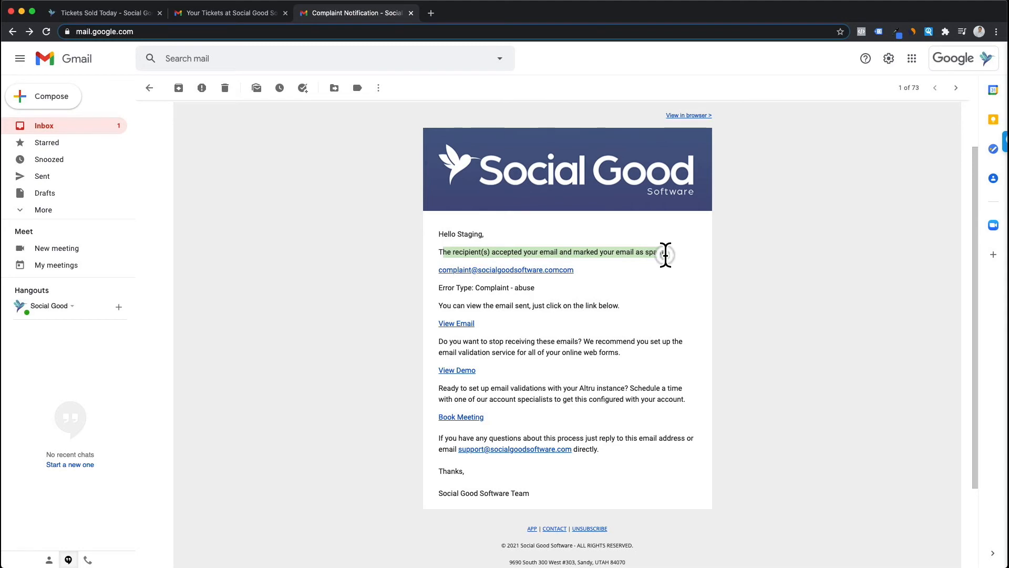
left_click_drag(437, 287, 539, 289)
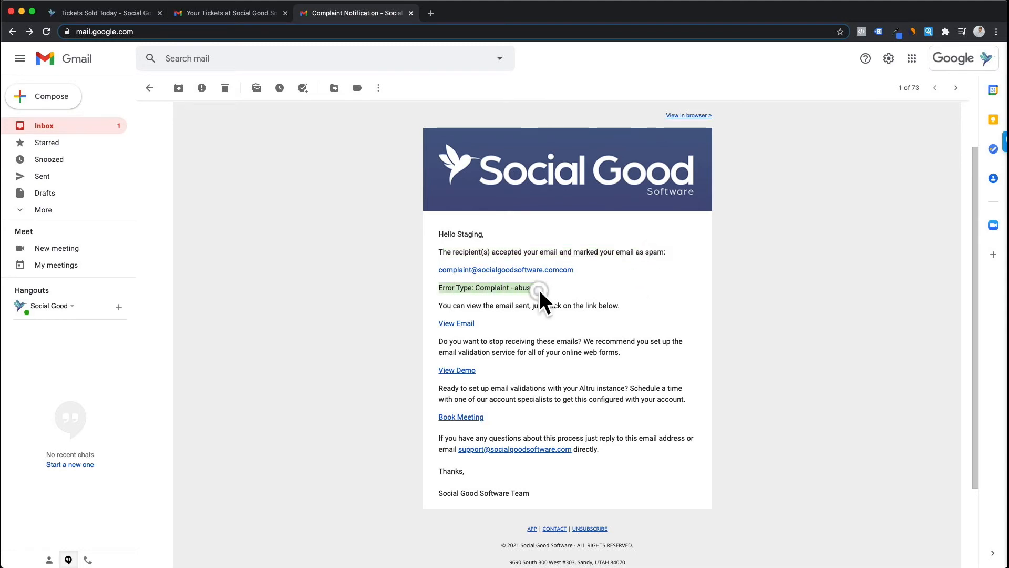
left_click_drag(440, 306, 620, 305)
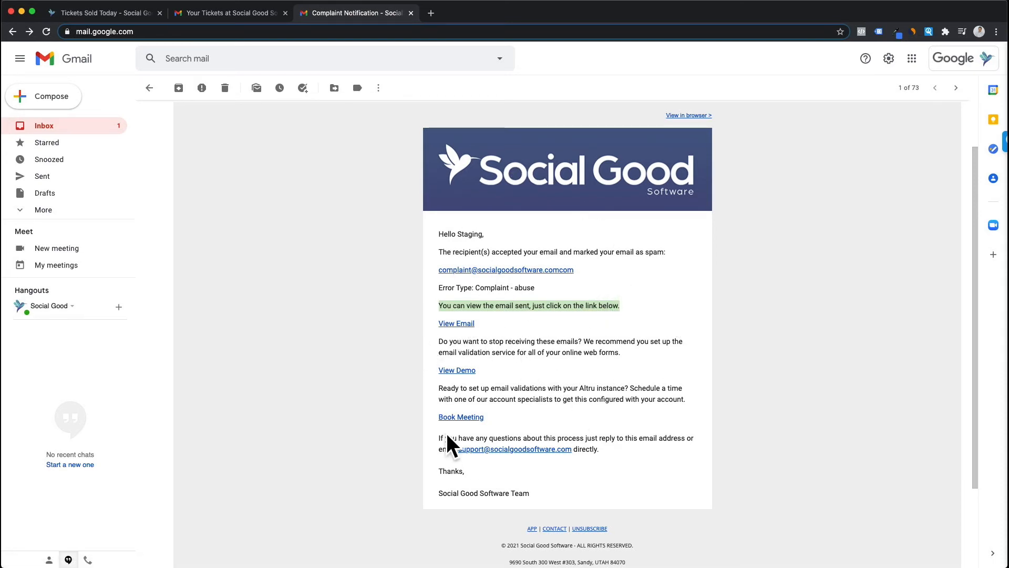
scroll(489, 200, "up", 1)
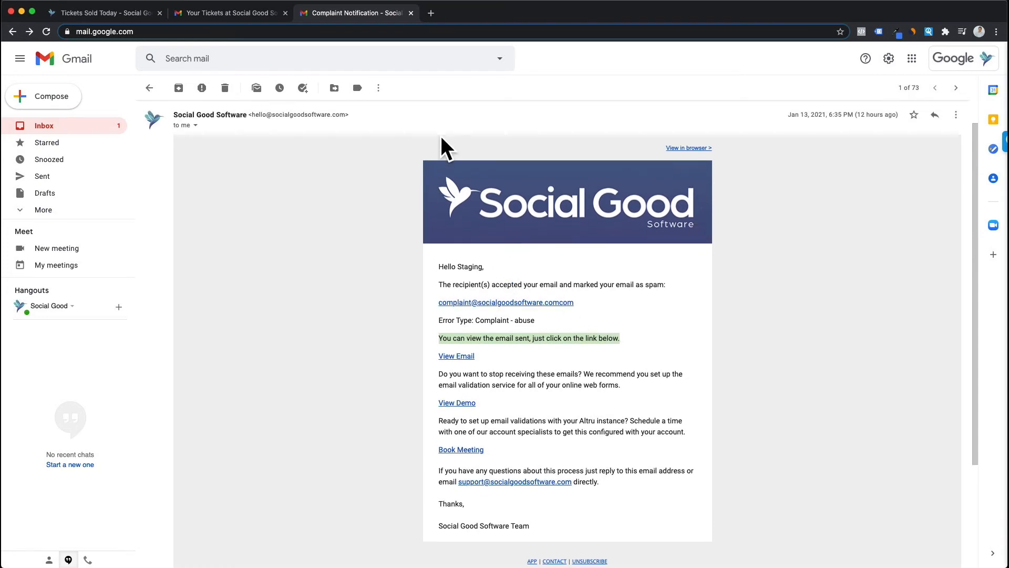
scroll(462, 206, "up", 1)
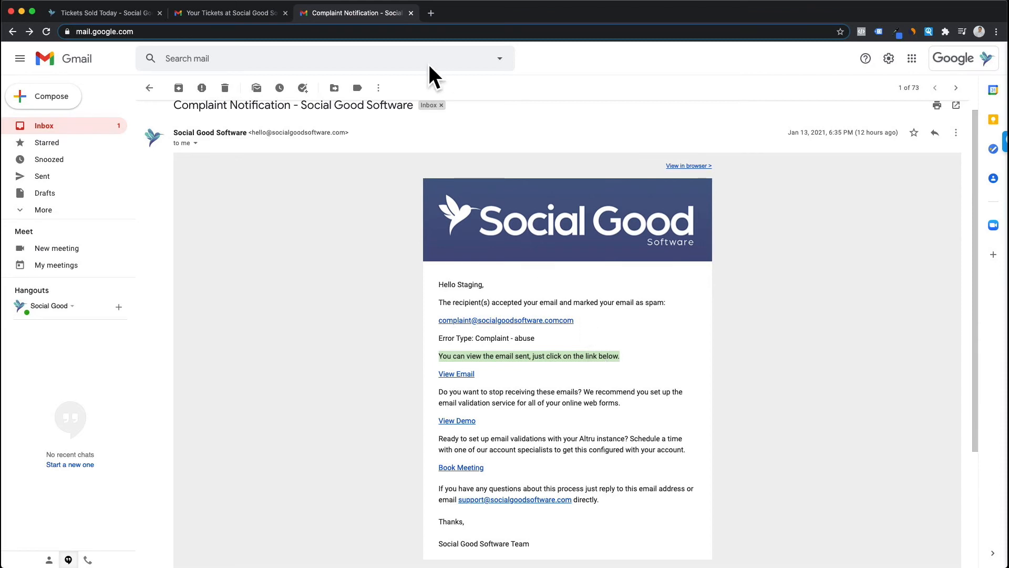
Step: Close the Complaint Notification and show the Tickets Sold Today template's activity log
left_click(412, 14)
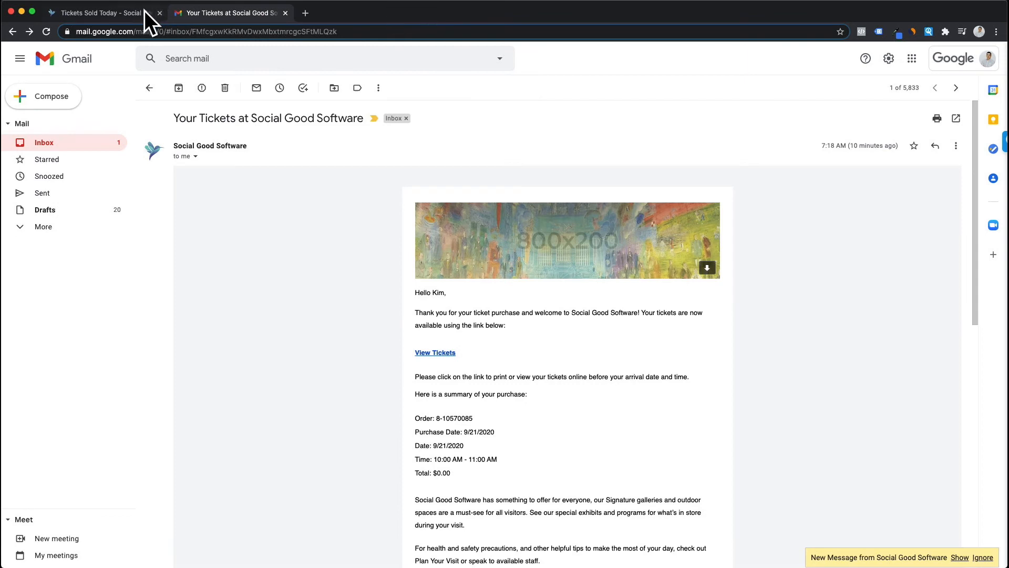
left_click(130, 11)
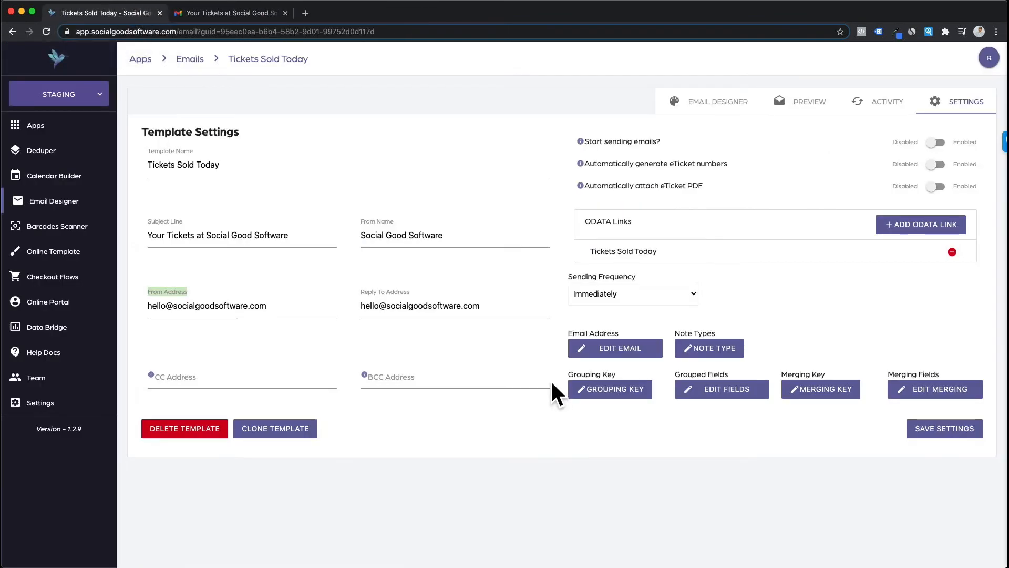
left_click(150, 294)
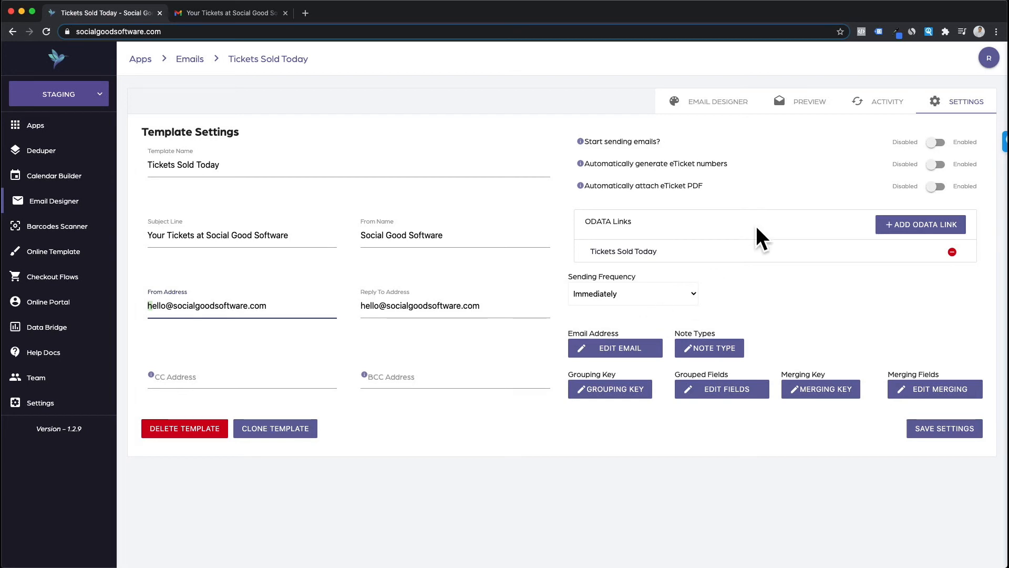
left_click(884, 109)
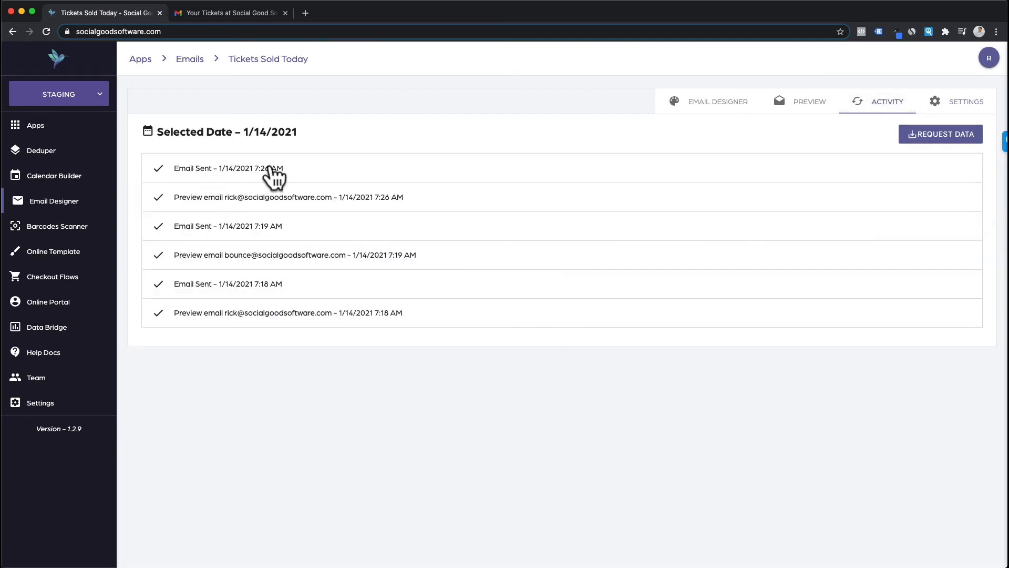
Step: Expand and collapse the 7:26, bounce-address and 7:18 preview entries, then reload the log
left_click(263, 198)
left_click(263, 200)
left_click(320, 253)
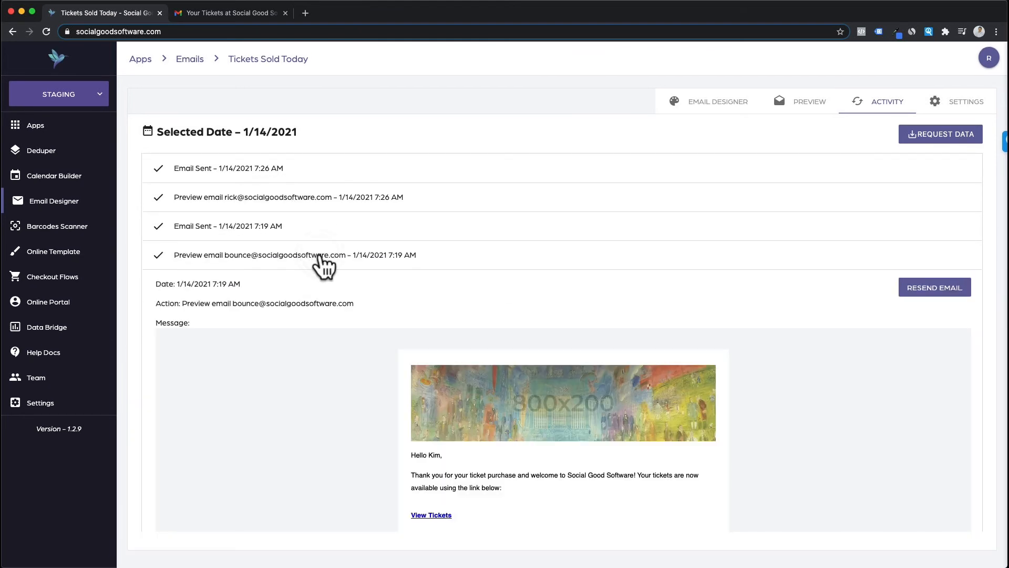
scroll(322, 266, "down", 5)
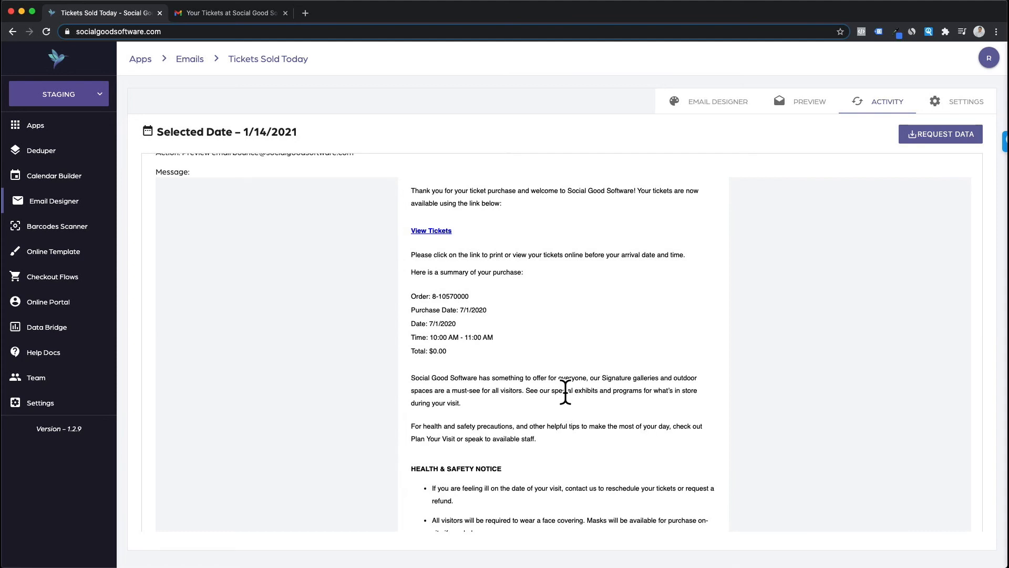
scroll(563, 391, "down", 5)
scroll(566, 397, "up", 8)
scroll(563, 384, "up", 10)
left_click(301, 258)
left_click(254, 313)
left_click(267, 312)
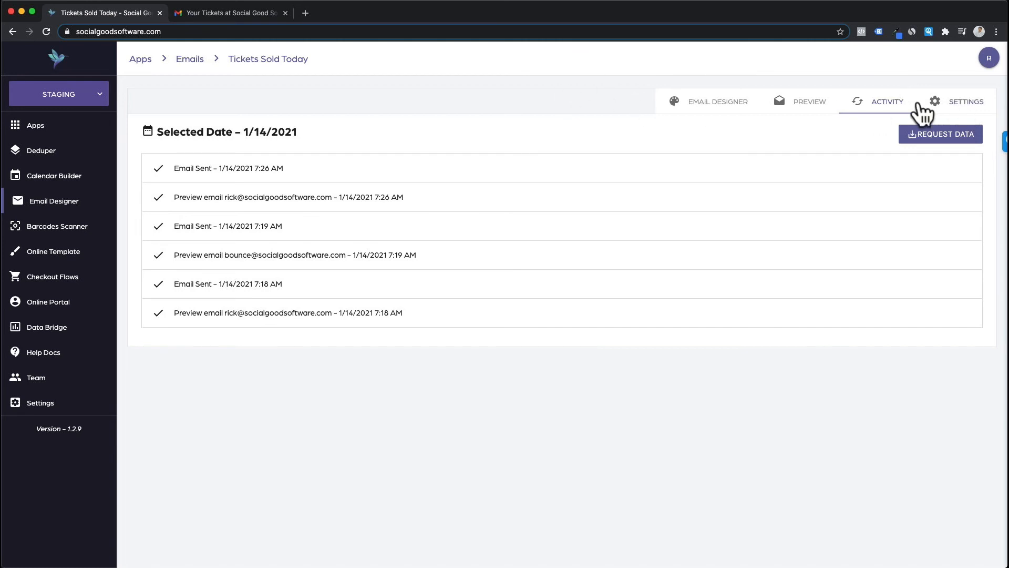
left_click(879, 106)
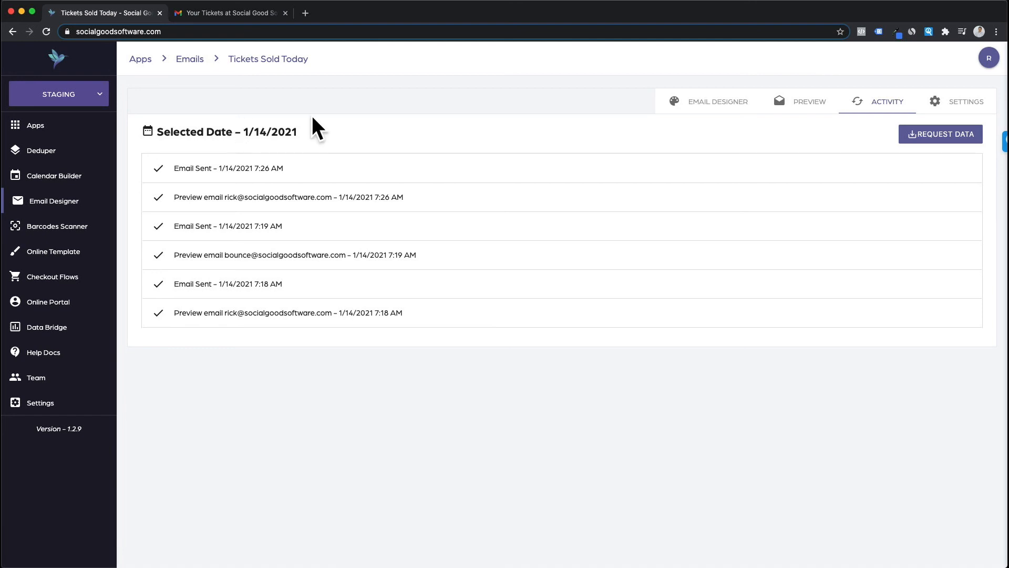
Step: Check the log for January 15, then switch back to January 14
left_click(148, 132)
left_click(614, 203)
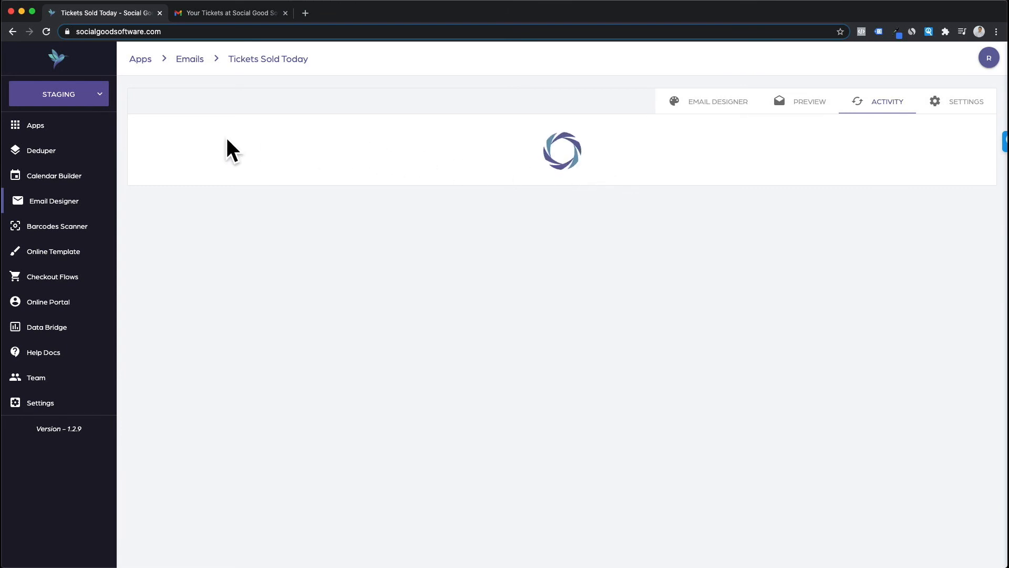
left_click(146, 135)
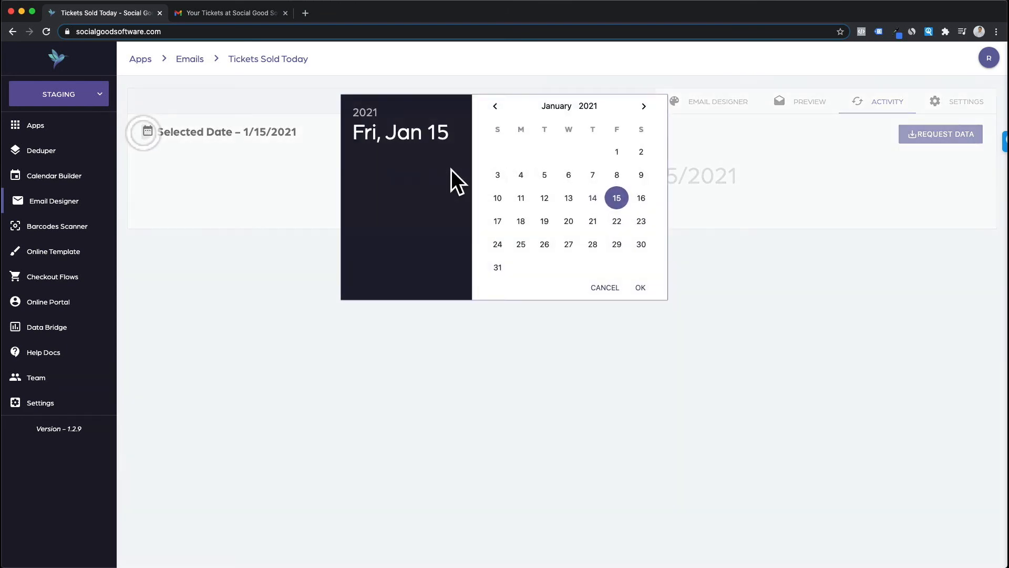
left_click(590, 197)
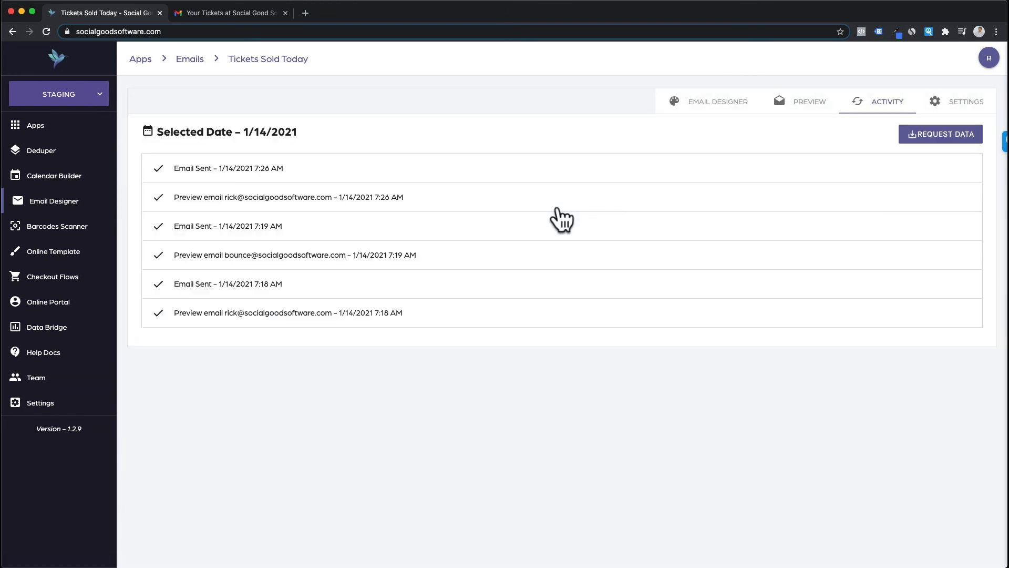
Step: Find the corrected recipient address on the page, expand the 7:18 entry and open its resend page
key("super+f")
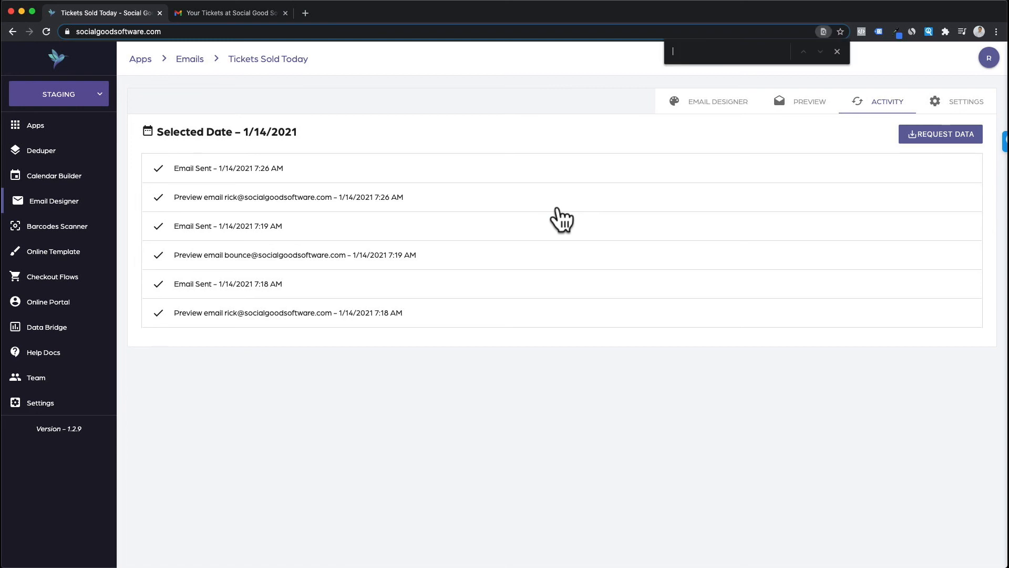
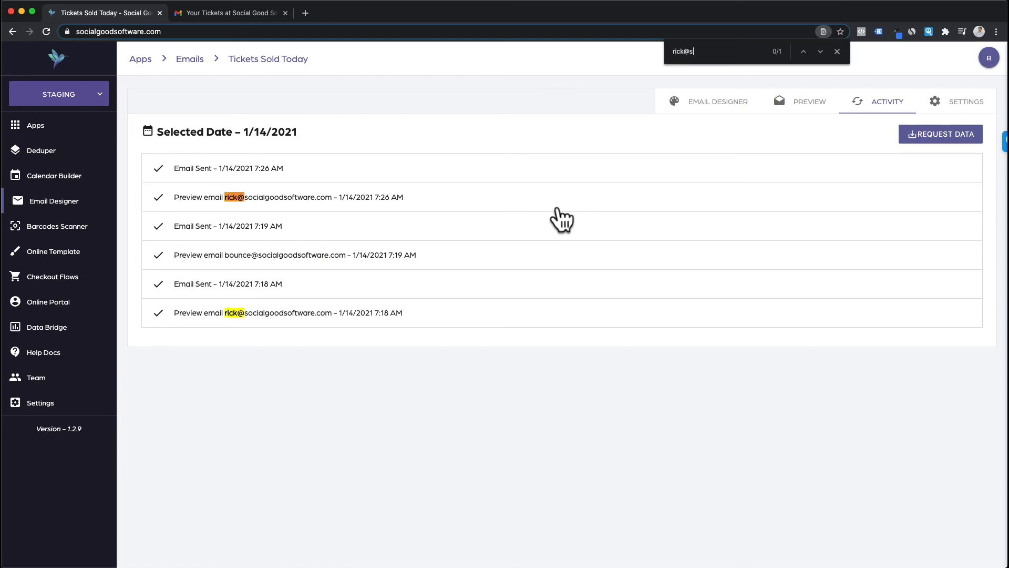
key("Escape")
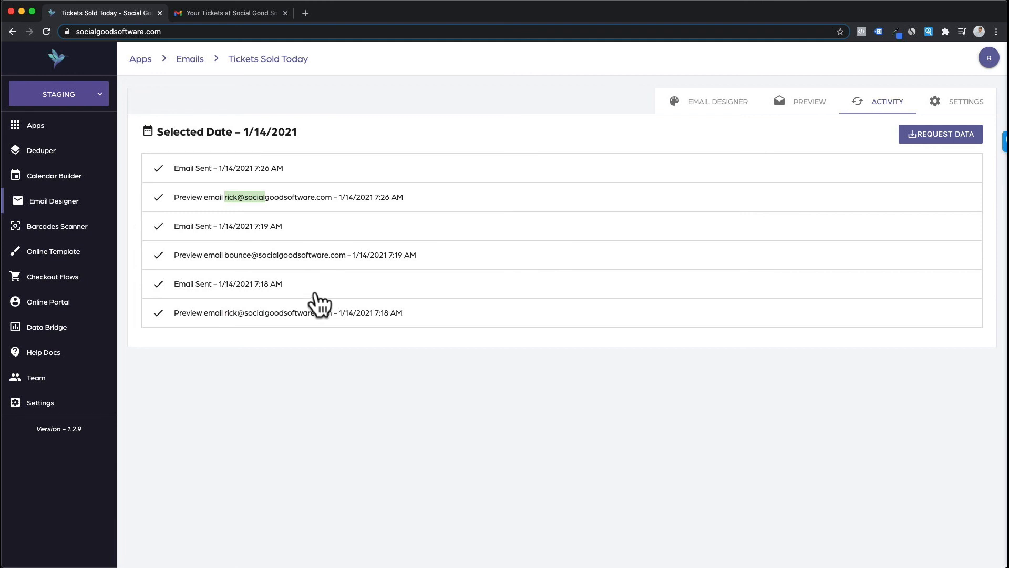
left_click(311, 314)
left_click(938, 356)
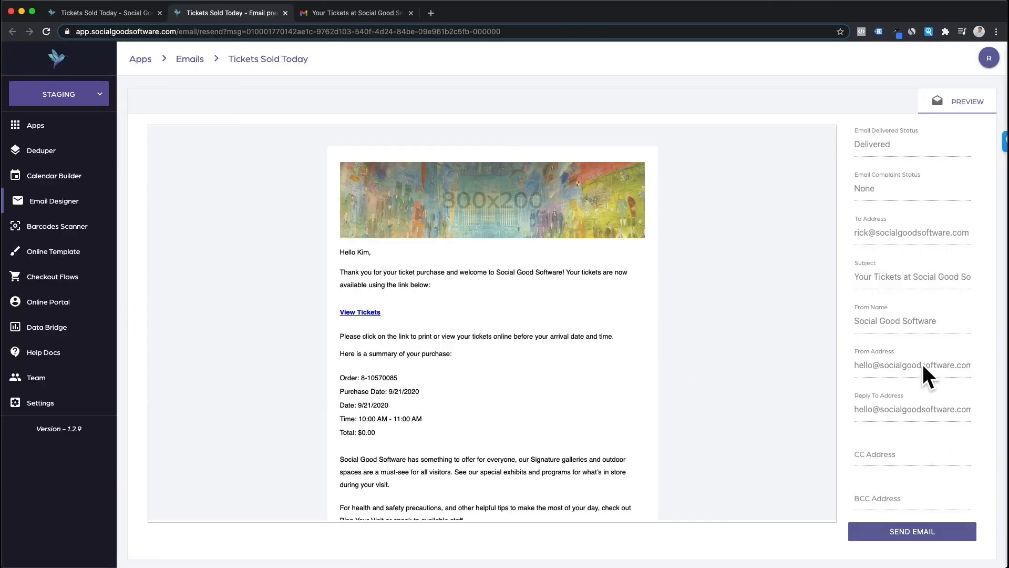
Step: Scroll the resend preview to review the purchase summary and Health & Safety Notice
scroll(624, 345, "down", 2)
scroll(622, 343, "down", 1)
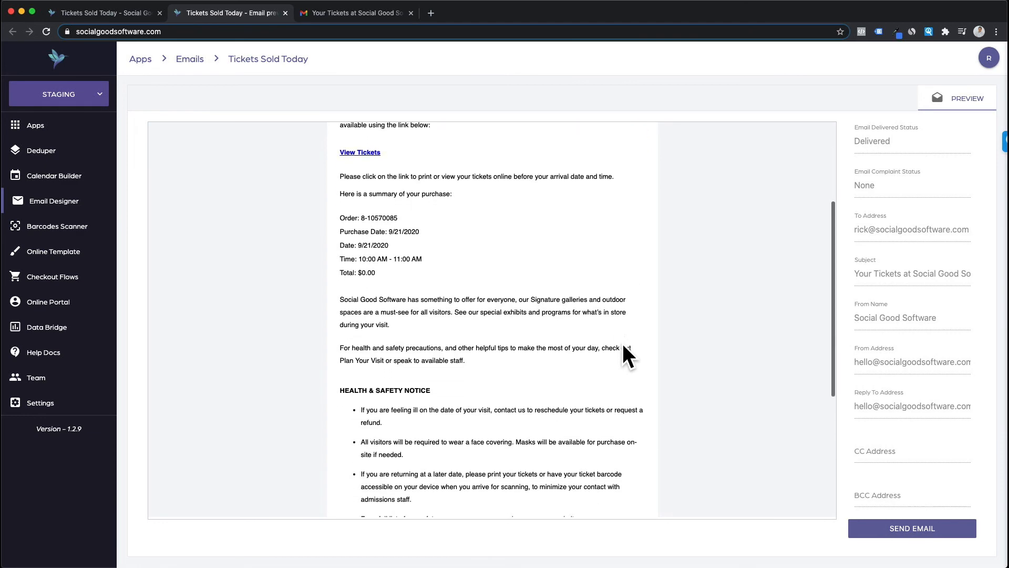
scroll(623, 345, "up", 4)
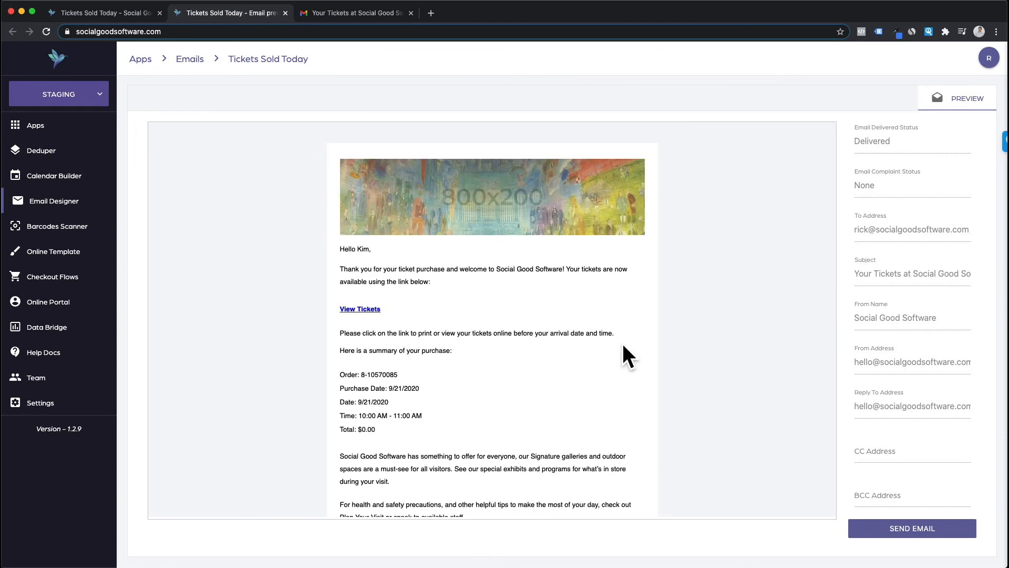